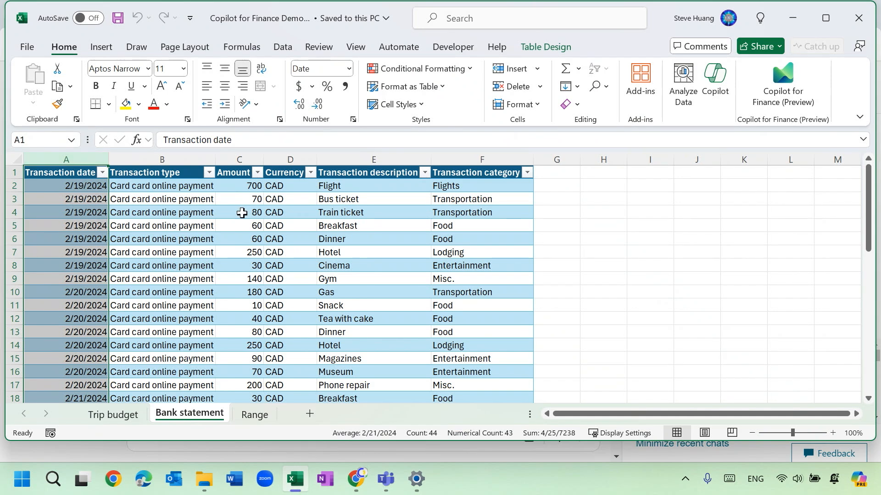
# - Examine the Bank statement's category and amount columns and its table name, and check the Trip budget sheet's table name
pyautogui.click(493, 158)
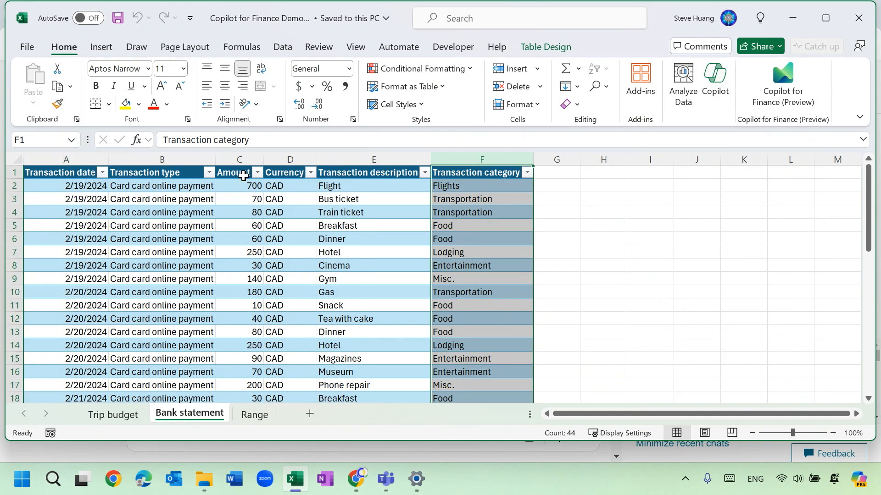
pyautogui.click(241, 160)
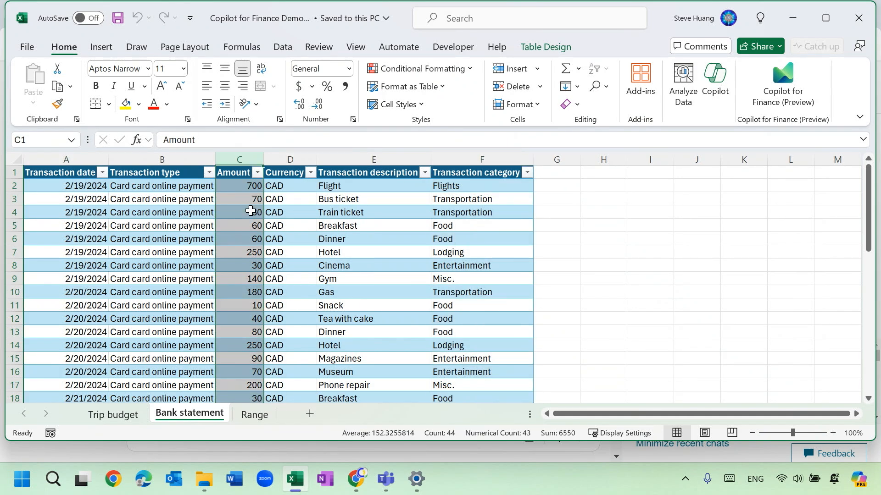
pyautogui.click(303, 295)
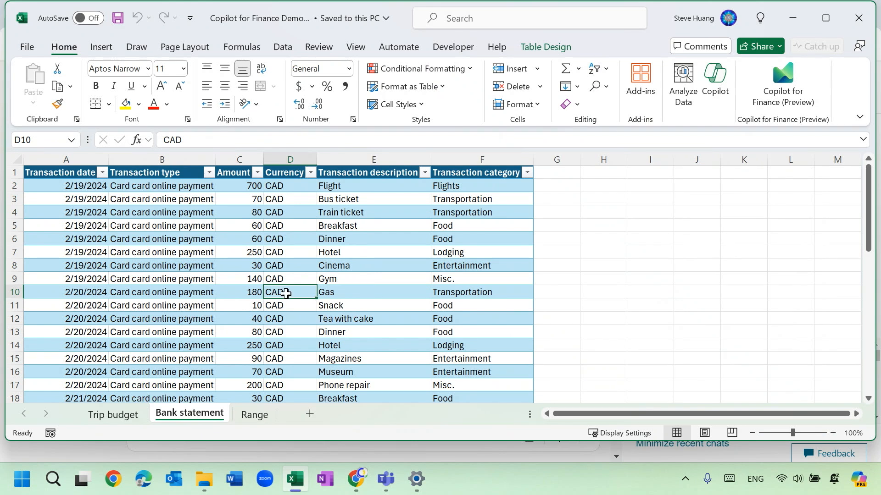
pyautogui.click(196, 295)
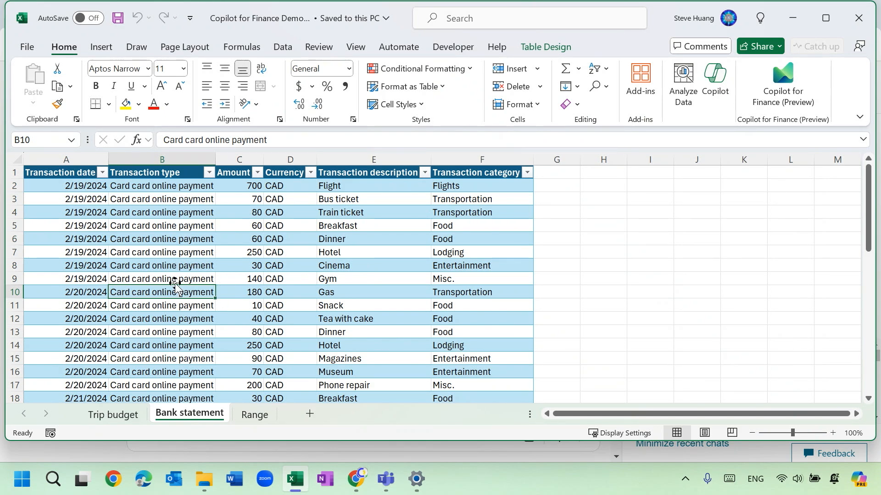
pyautogui.click(537, 49)
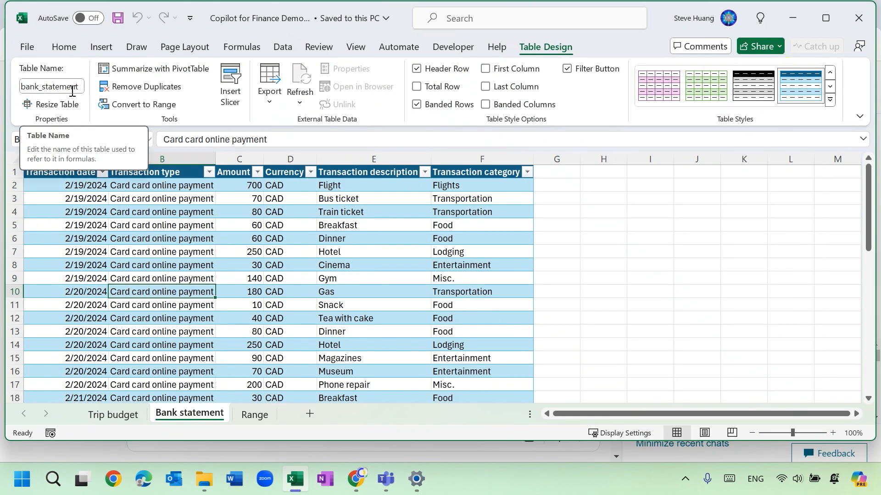
pyautogui.click(108, 420)
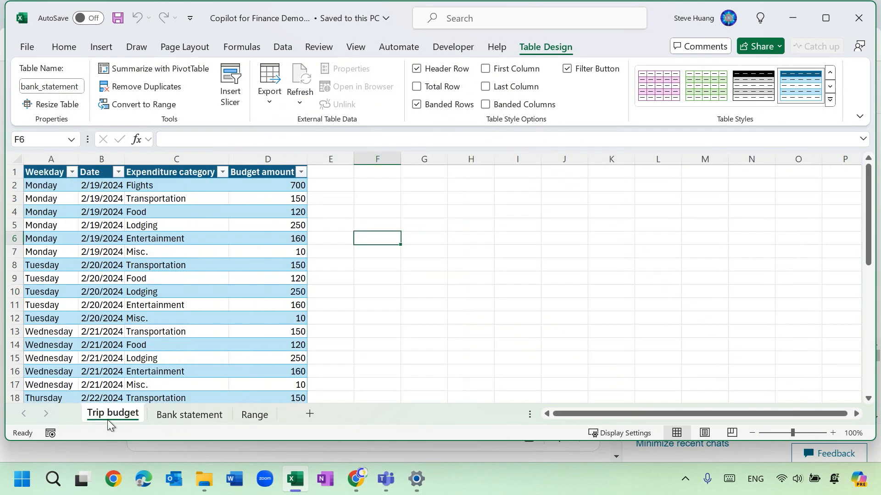
pyautogui.click(152, 254)
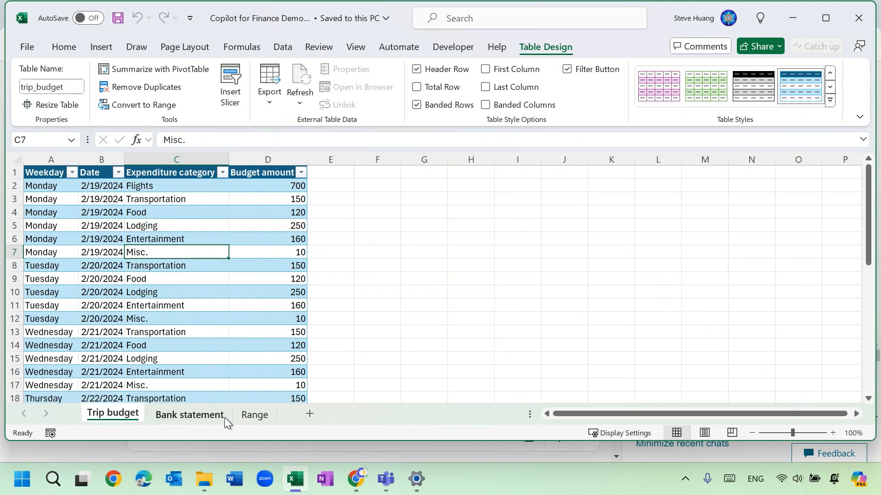
# - Convert the data range A1:F44 on the Range sheet into a table with headers
pyautogui.click(246, 419)
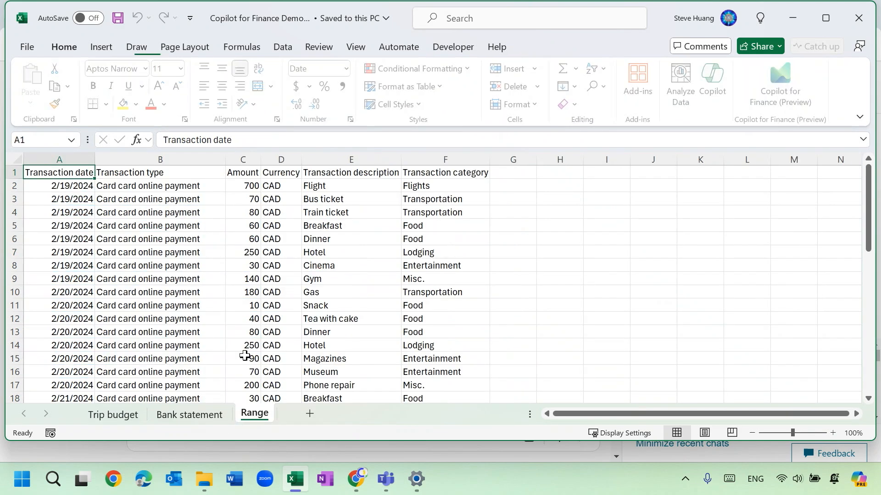
pyautogui.click(227, 268)
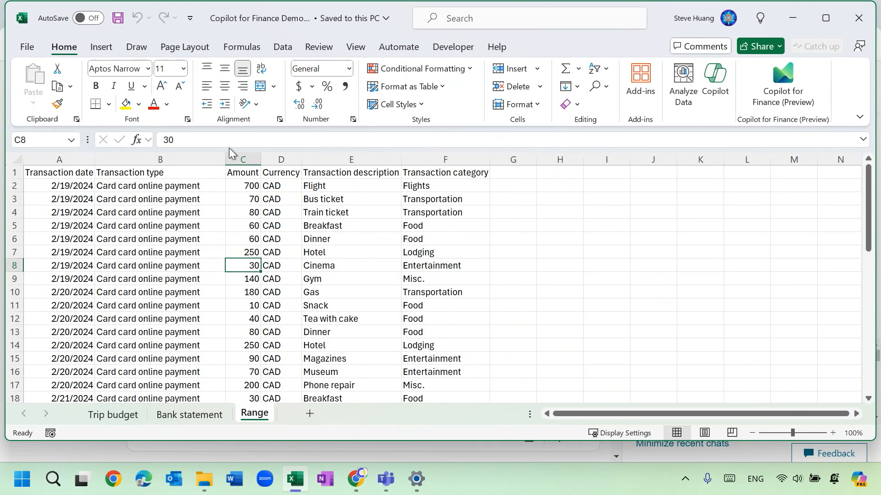
pyautogui.click(101, 47)
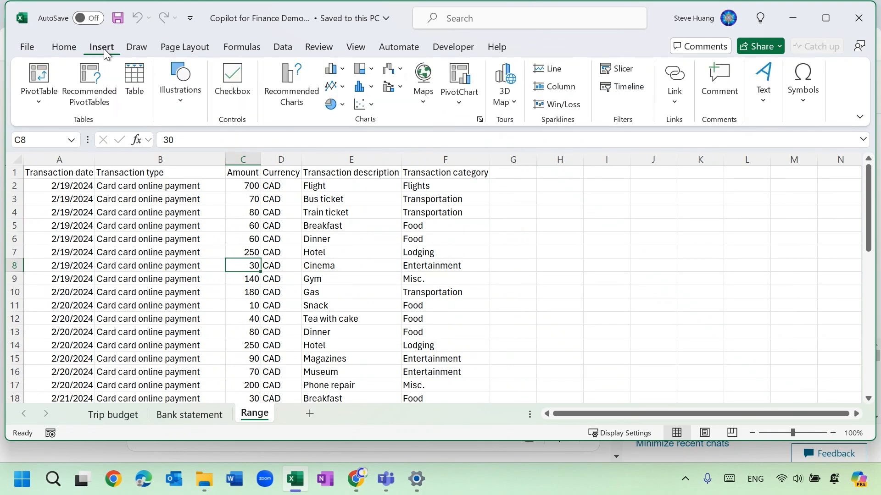
pyautogui.click(135, 87)
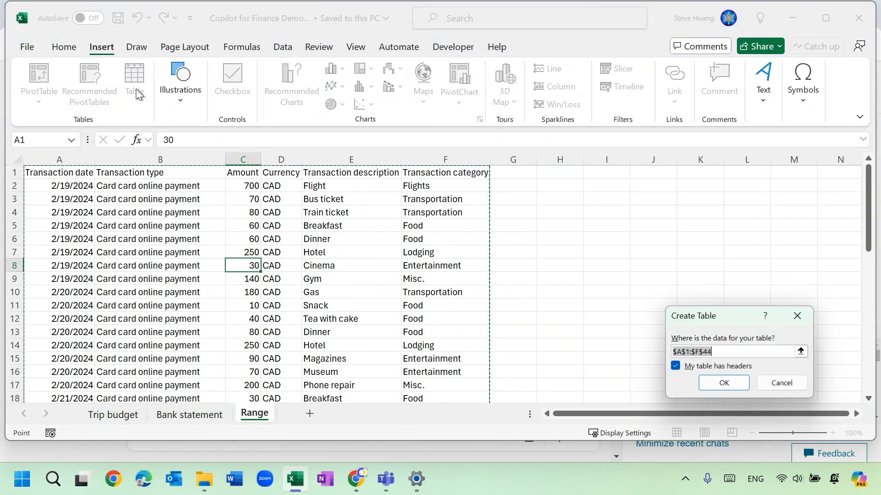
pyautogui.moveTo(697, 315); pyautogui.dragTo(438, 215)
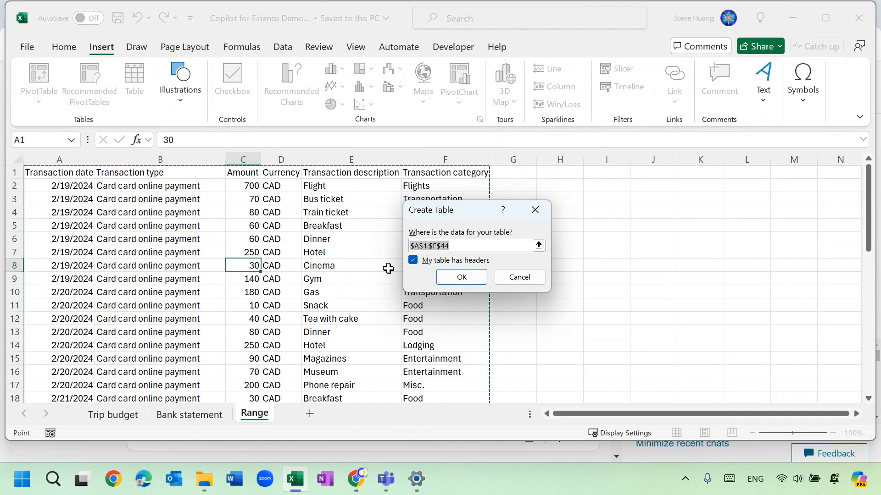
pyautogui.click(452, 283)
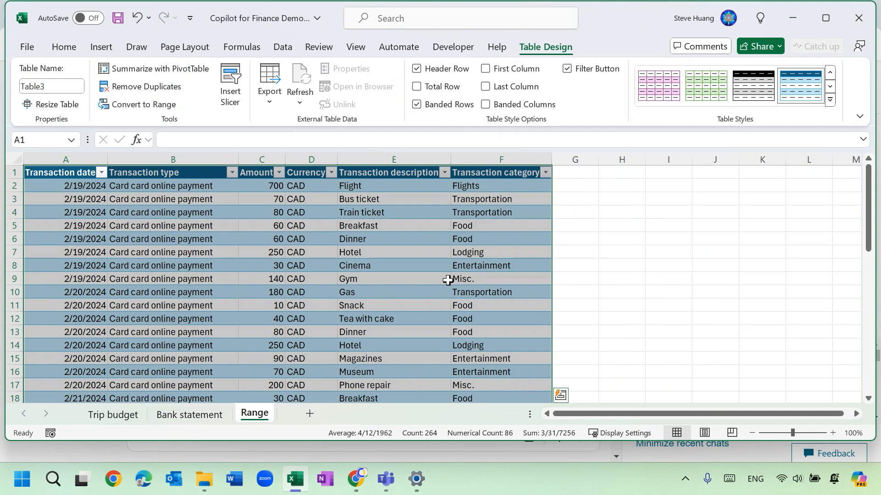
pyautogui.click(278, 279)
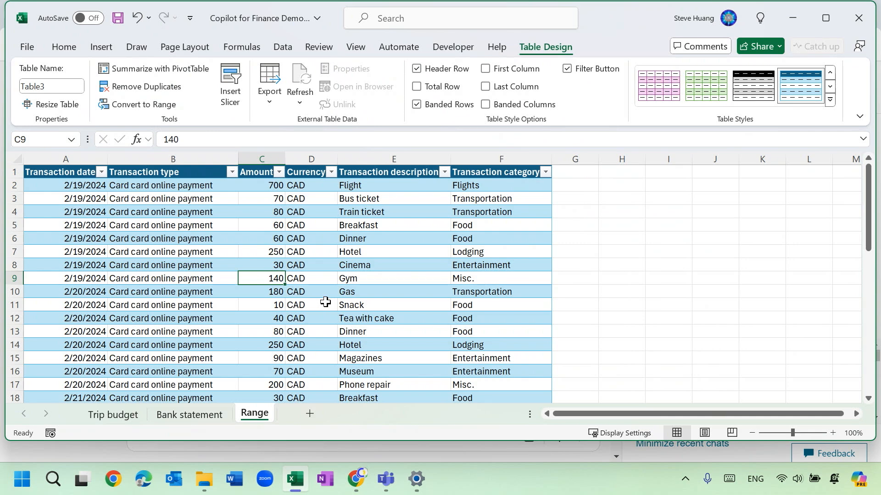
# - Open Copilot for Finance from the Bank statement sheet and start the Reconcile data task
pyautogui.click(114, 415)
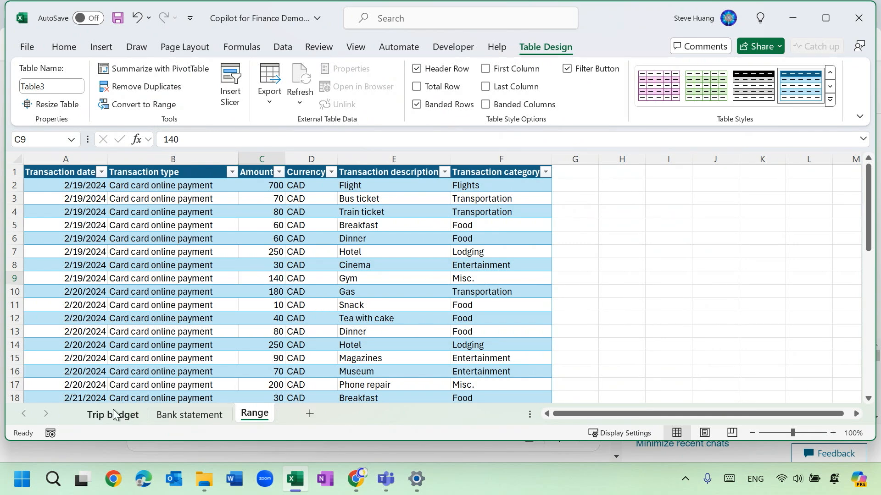
pyautogui.click(178, 417)
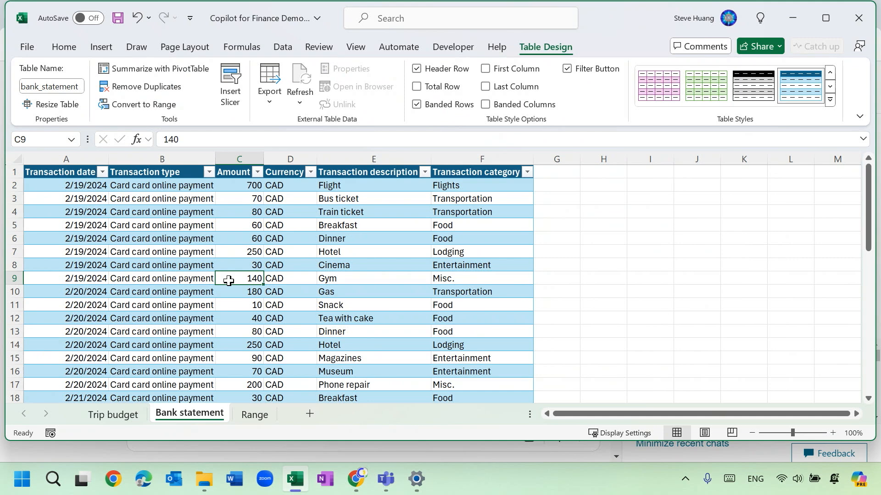
pyautogui.click(65, 48)
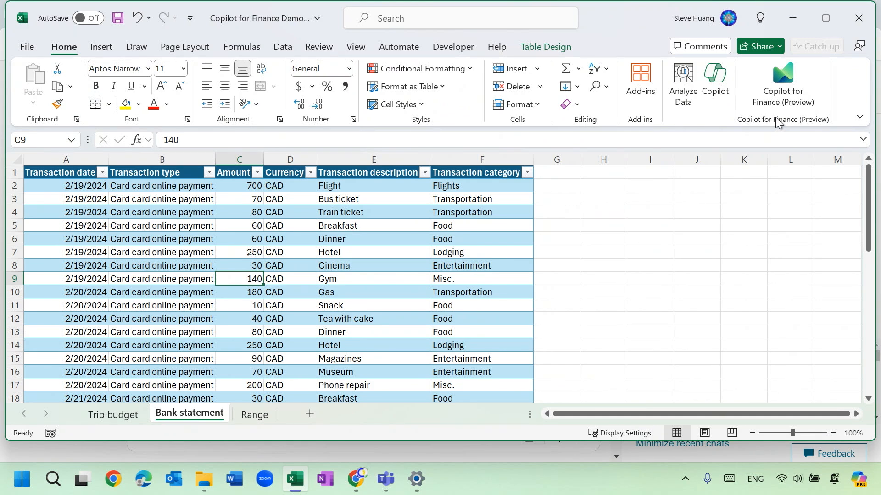
pyautogui.click(782, 90)
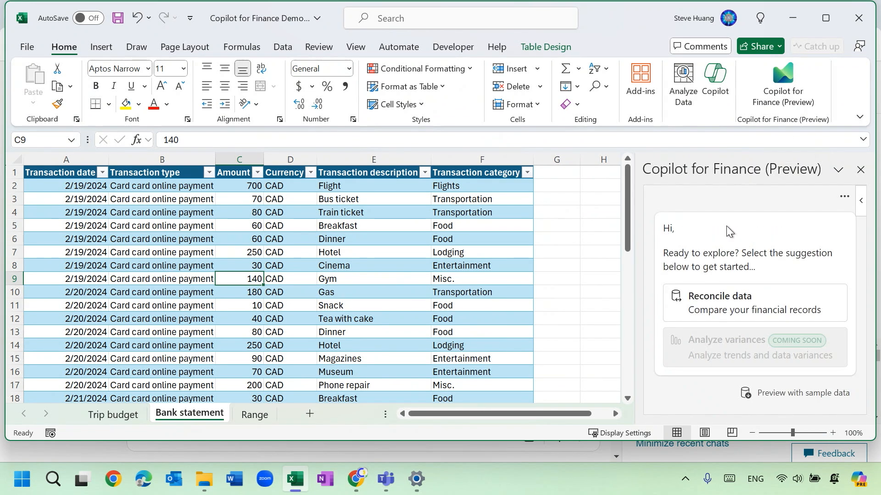
pyautogui.click(723, 309)
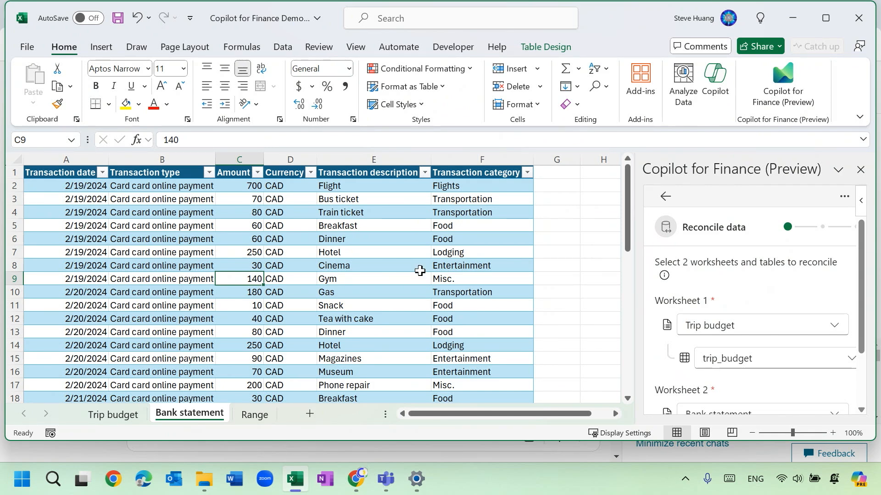
# - Choose the Trip budget sheet and its trip_budget table as Worksheet 1 for the reconciliation
pyautogui.click(113, 413)
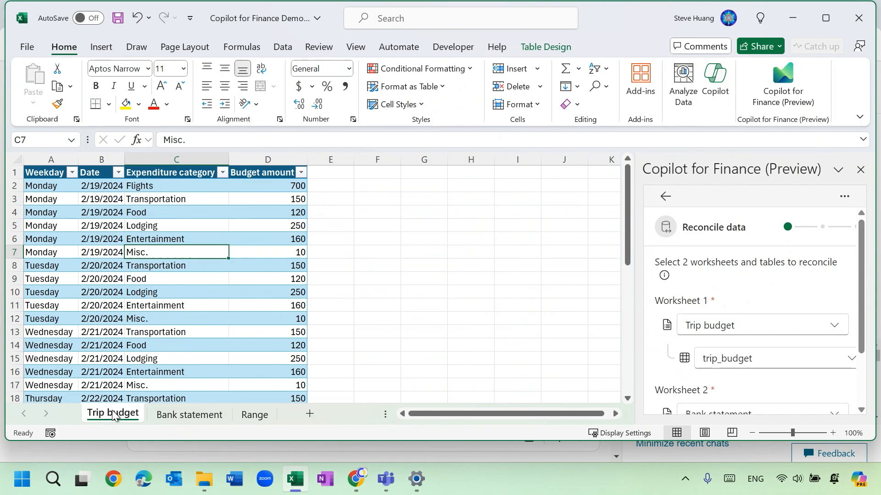
pyautogui.click(179, 415)
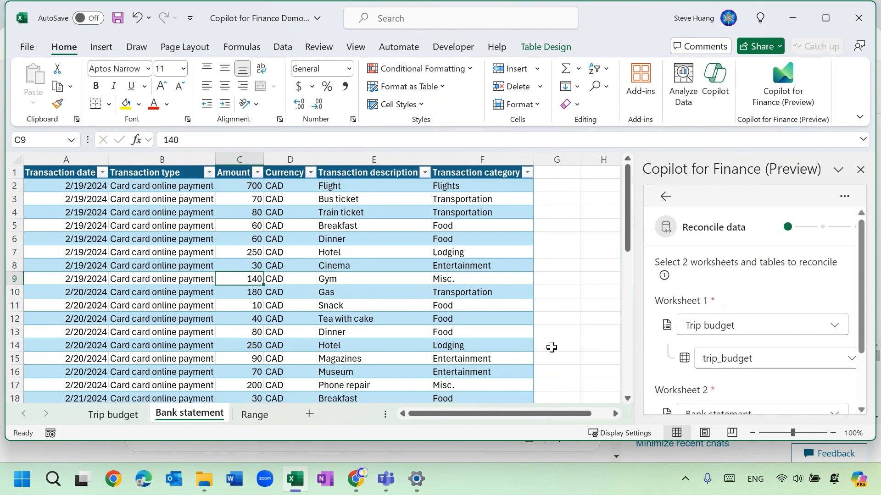
pyautogui.scroll(-3, 785, 285)
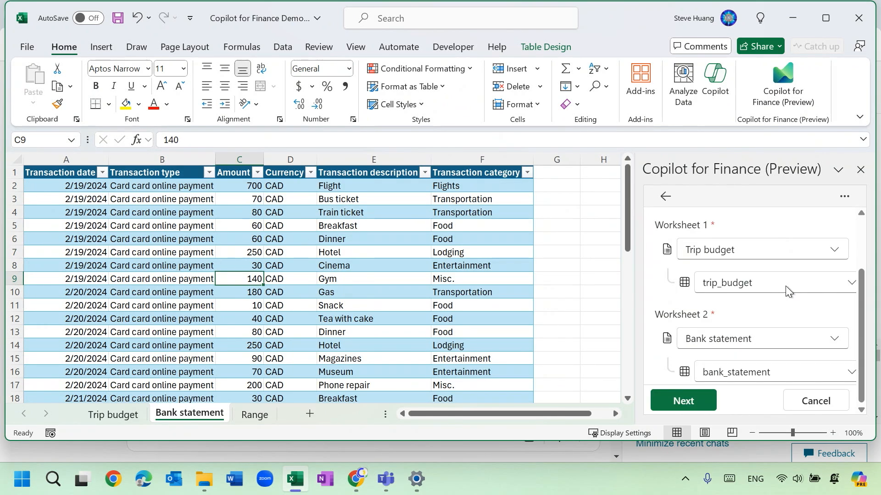
pyautogui.click(833, 257)
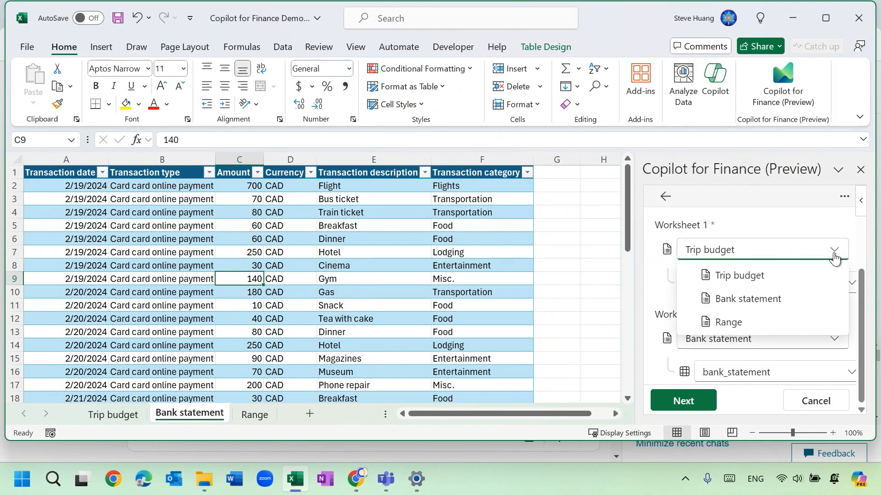
pyautogui.click(762, 280)
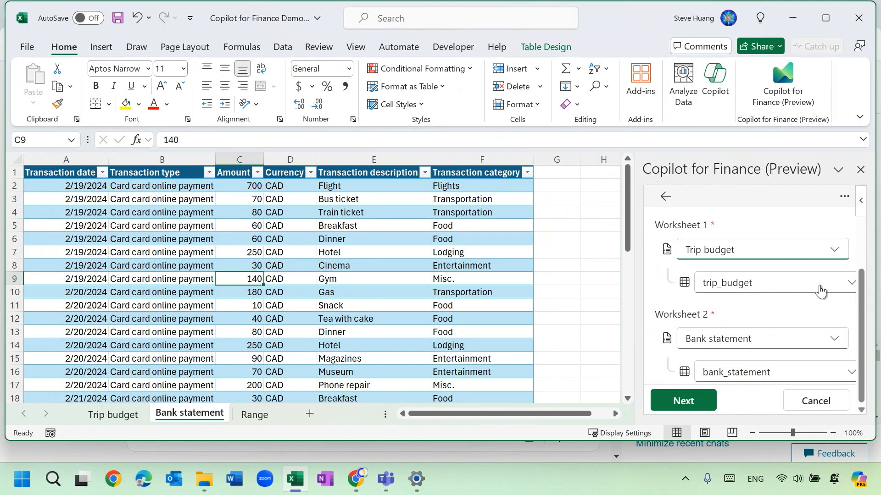
pyautogui.click(848, 294)
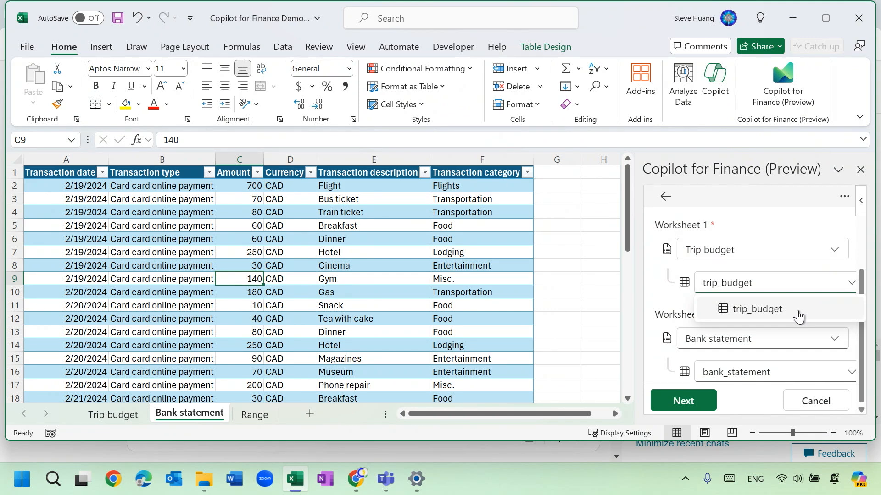
pyautogui.click(797, 310)
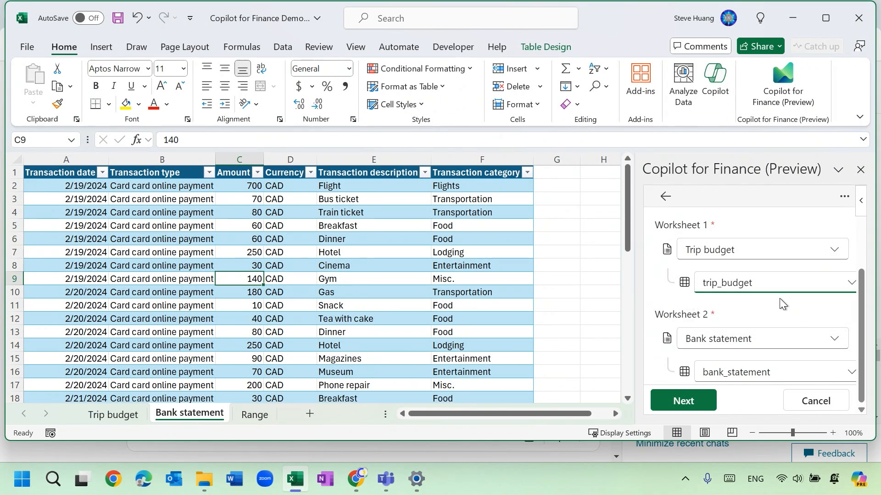
# - Choose the Bank statement sheet and its bank_statement table as Worksheet 2, and proceed to the column selection
pyautogui.click(835, 340)
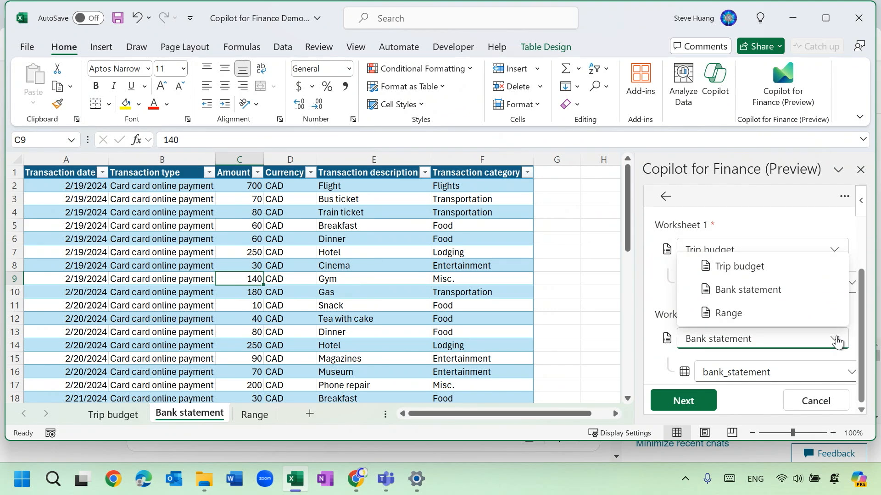
pyautogui.click(810, 300)
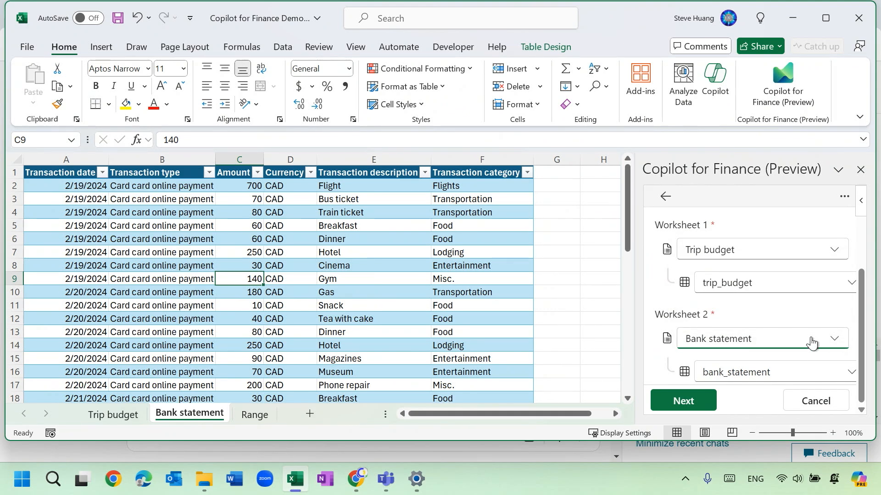
pyautogui.click(851, 372)
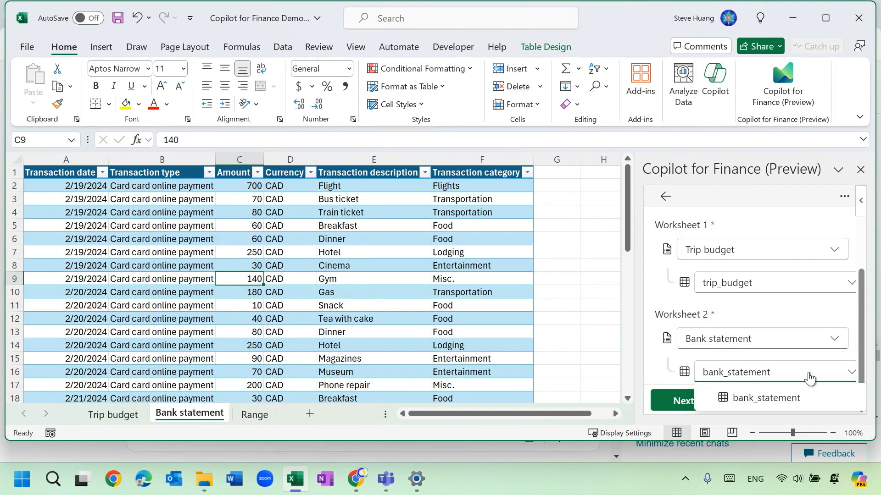
pyautogui.click(778, 401)
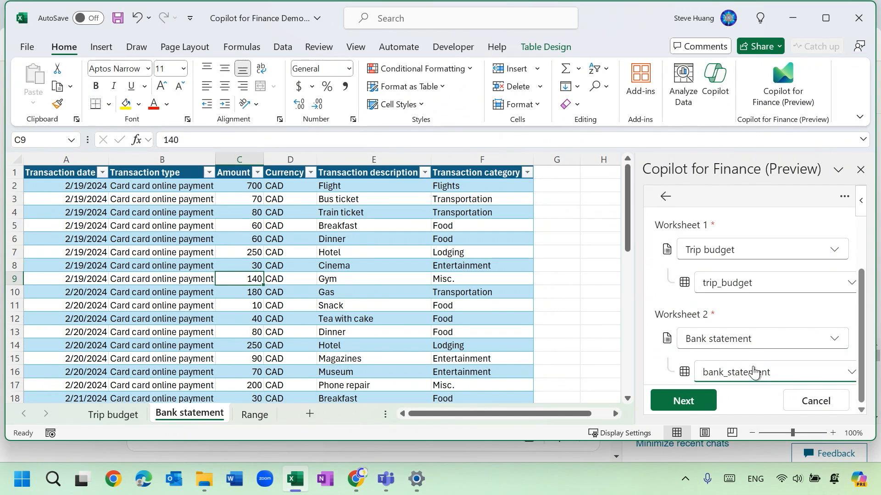
pyautogui.click(680, 406)
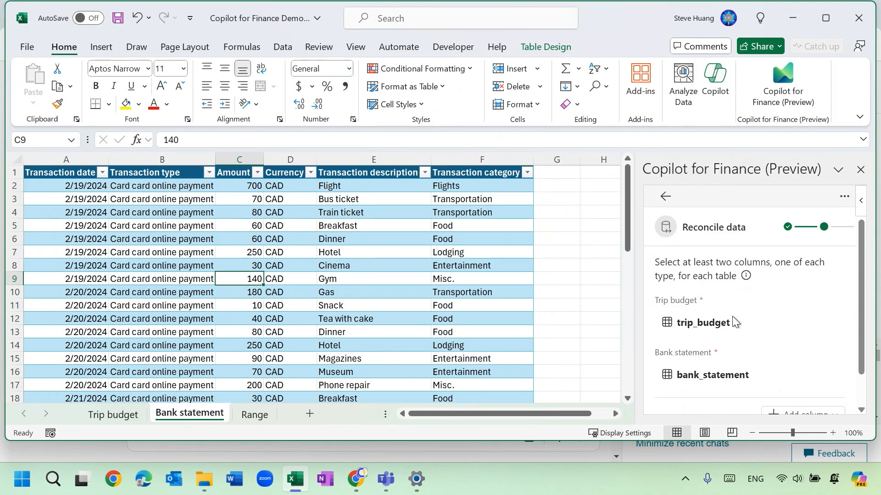
# - Add a mapping key column entry for the trip_budget and bank_statement tables
pyautogui.scroll(-1, 780, 332)
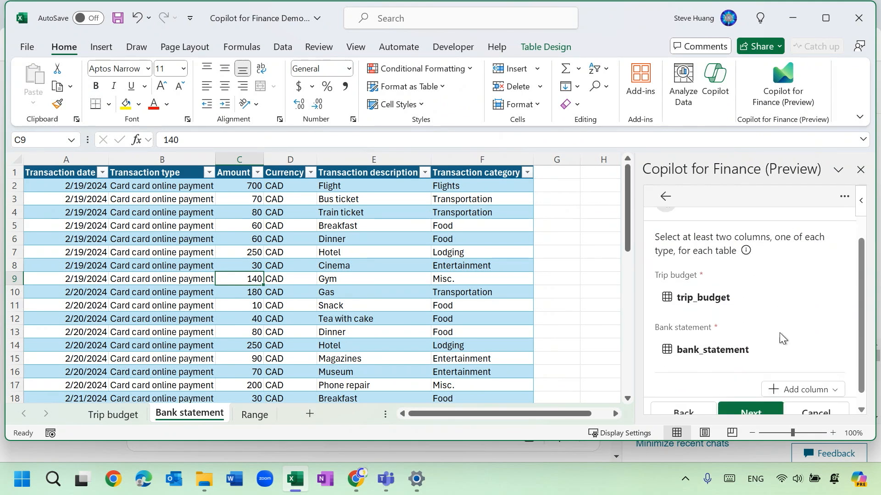
pyautogui.click(830, 381)
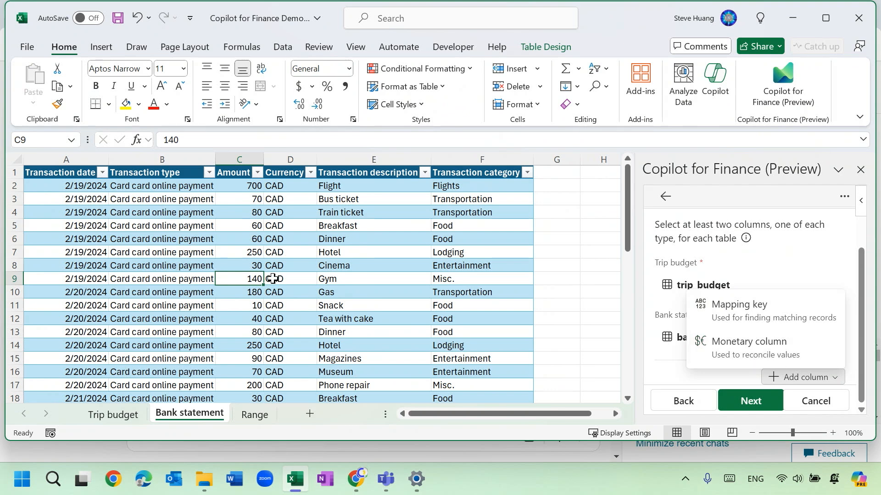
pyautogui.click(734, 319)
pyautogui.scroll(-2, 733, 317)
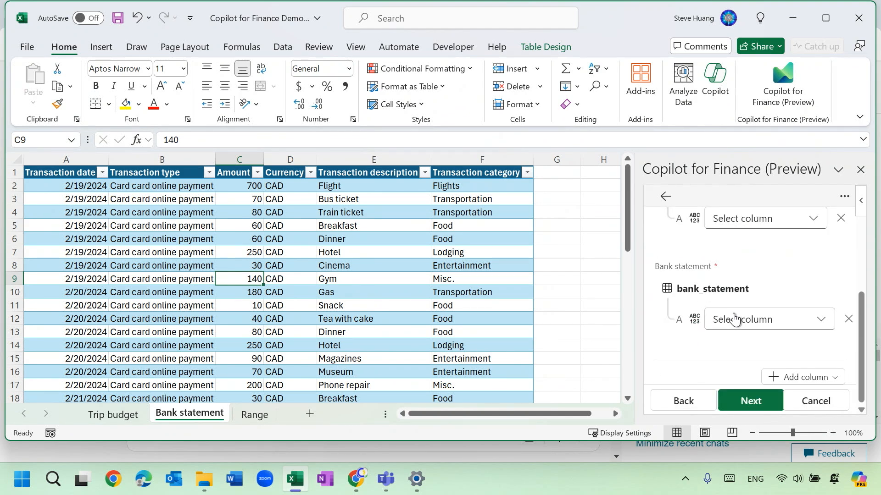
pyautogui.scroll(3, 730, 281)
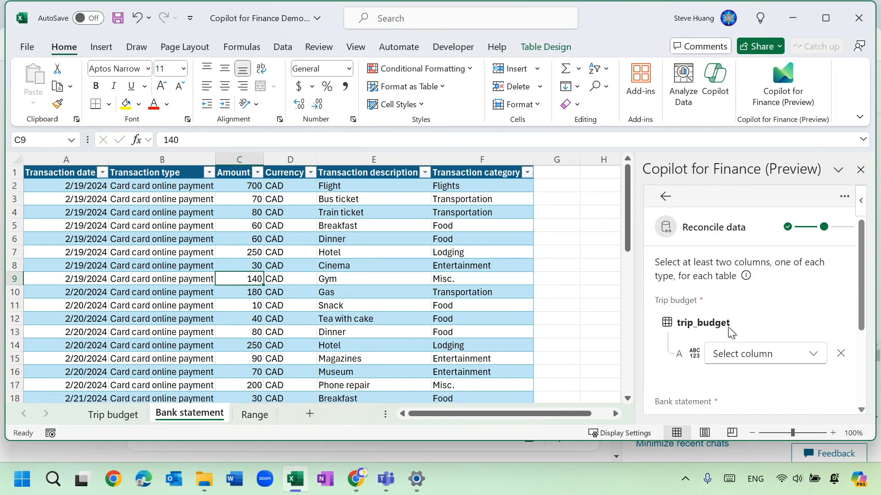
# - Map the trip_budget Date column to the bank_statement Transaction date column as the first mapping key
pyautogui.scroll(-2, 768, 304)
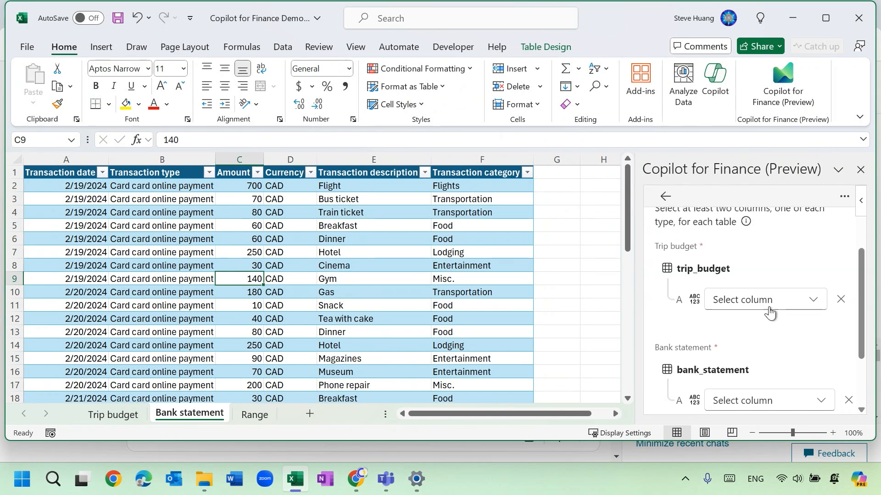
pyautogui.click(817, 307)
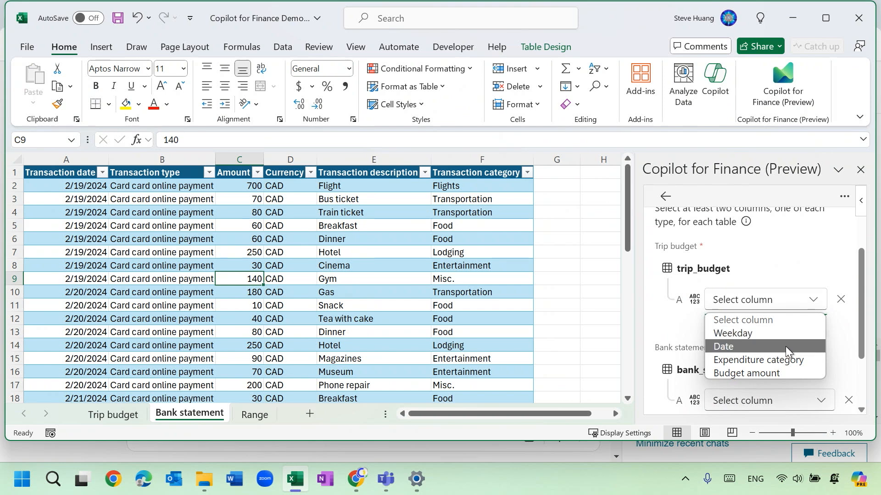
pyautogui.click(786, 346)
pyautogui.scroll(-2, 800, 338)
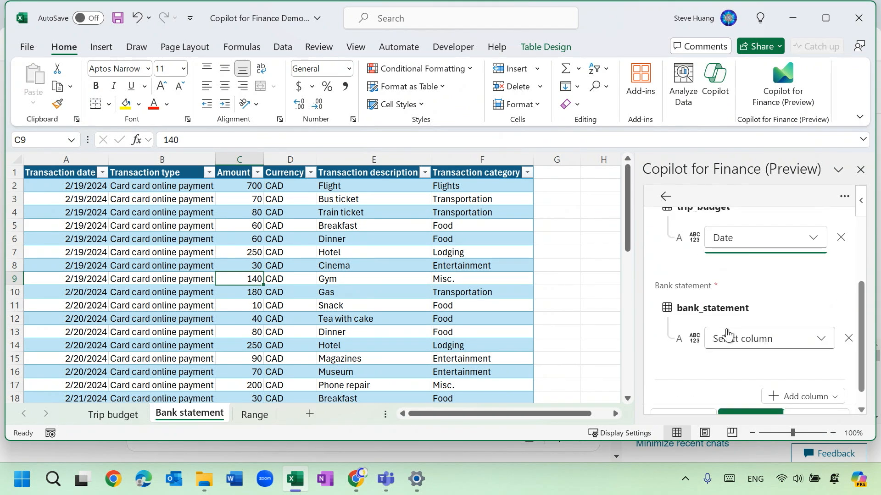
pyautogui.click(820, 343)
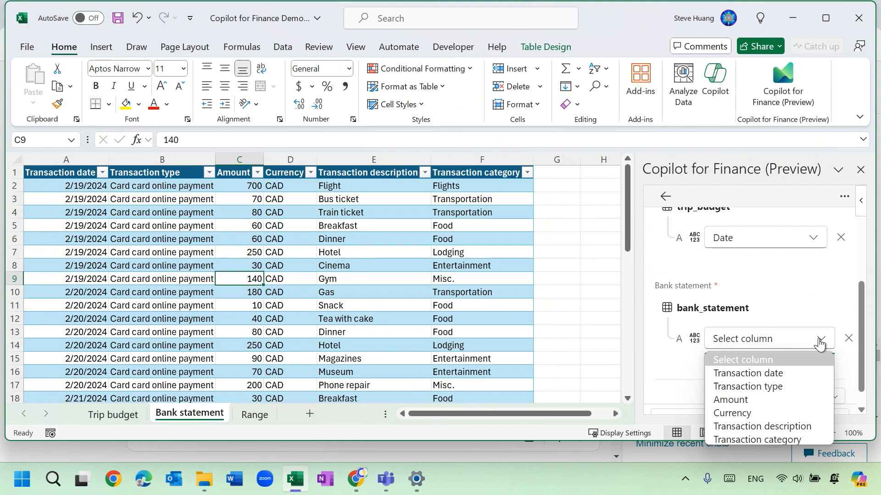
pyautogui.click(787, 372)
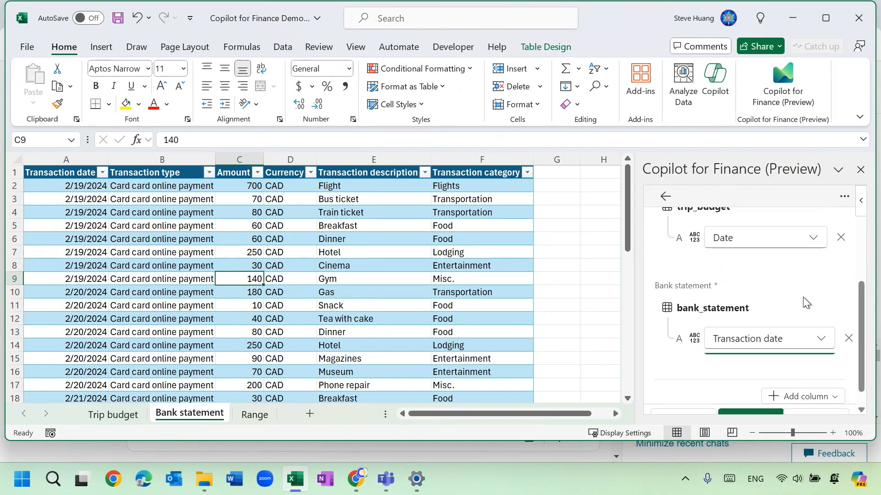
# - Add a second mapping key pairing Expenditure category in trip_budget with Transaction category in bank_statement
pyautogui.scroll(-1, 803, 302)
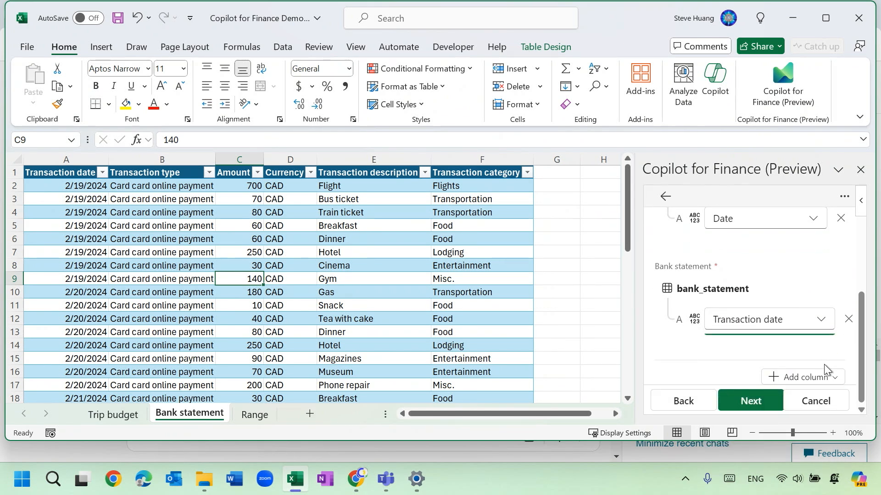
pyautogui.click(825, 380)
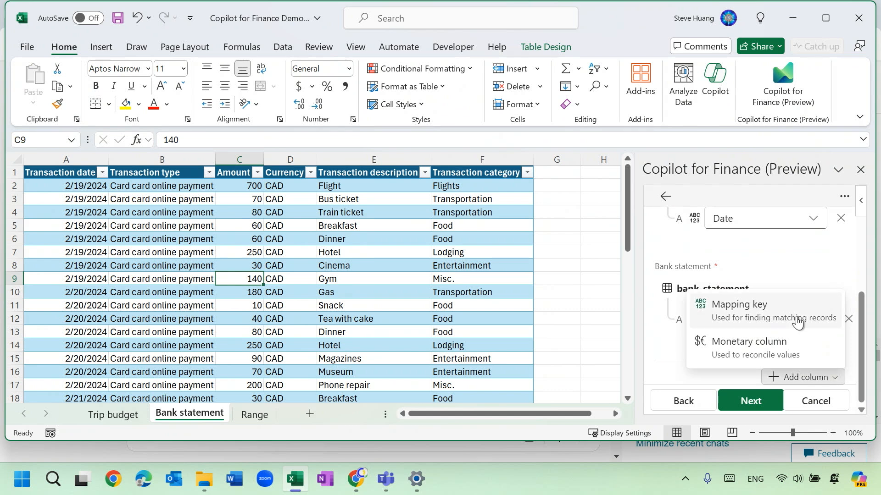
pyautogui.click(767, 311)
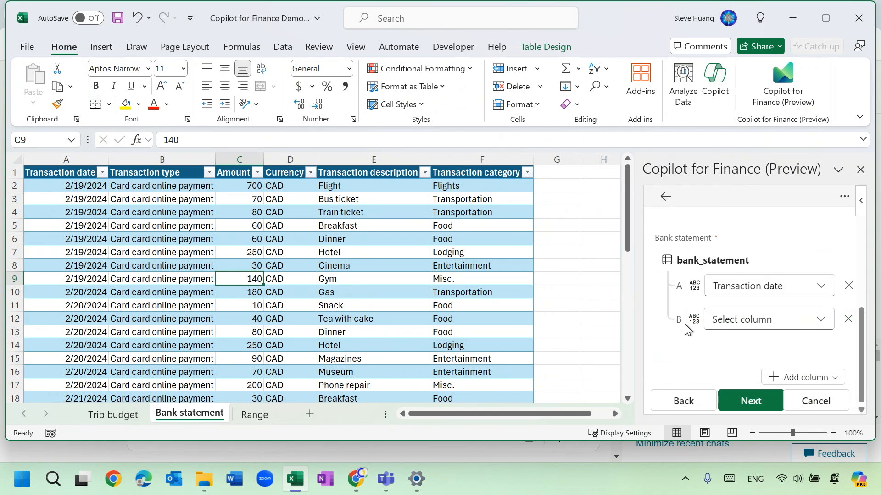
pyautogui.scroll(5, 786, 301)
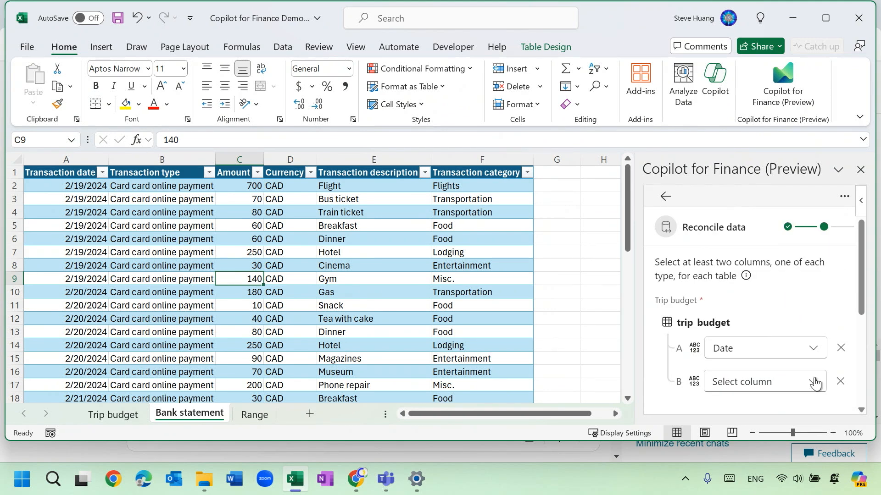
pyautogui.click(815, 382)
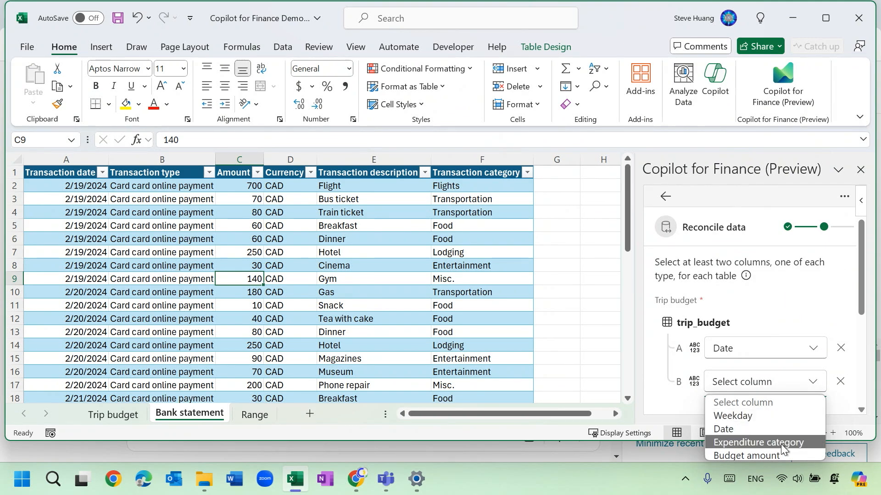
pyautogui.click(781, 443)
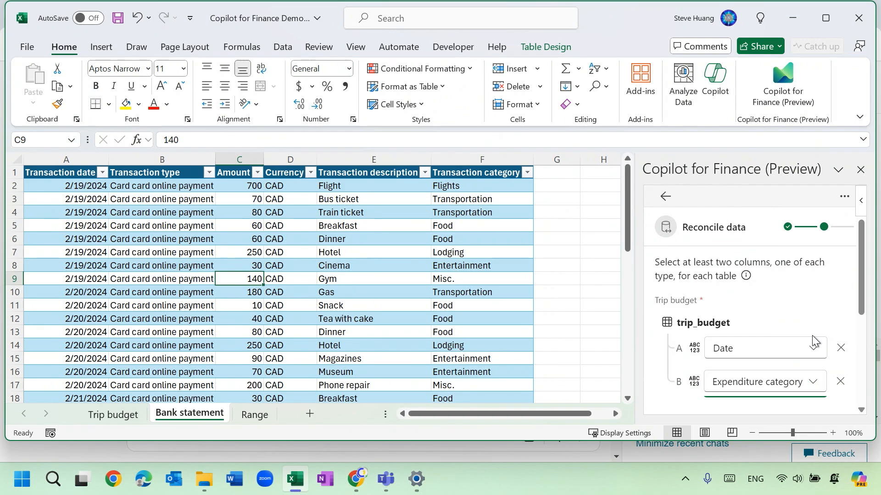
pyautogui.scroll(-3, 811, 338)
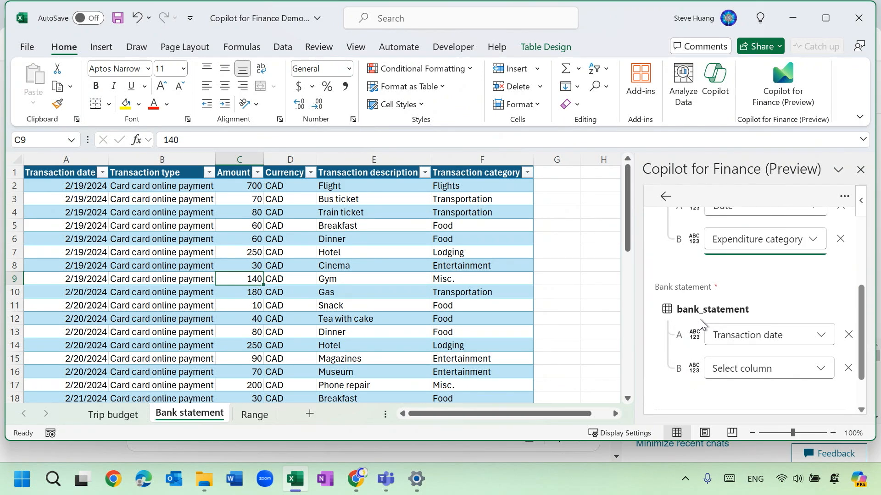
pyautogui.click(821, 369)
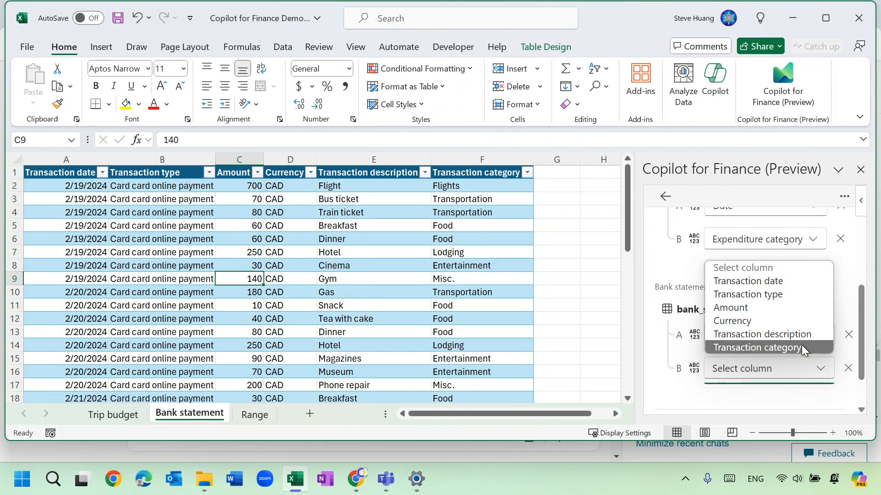
pyautogui.click(802, 347)
pyautogui.scroll(3, 786, 343)
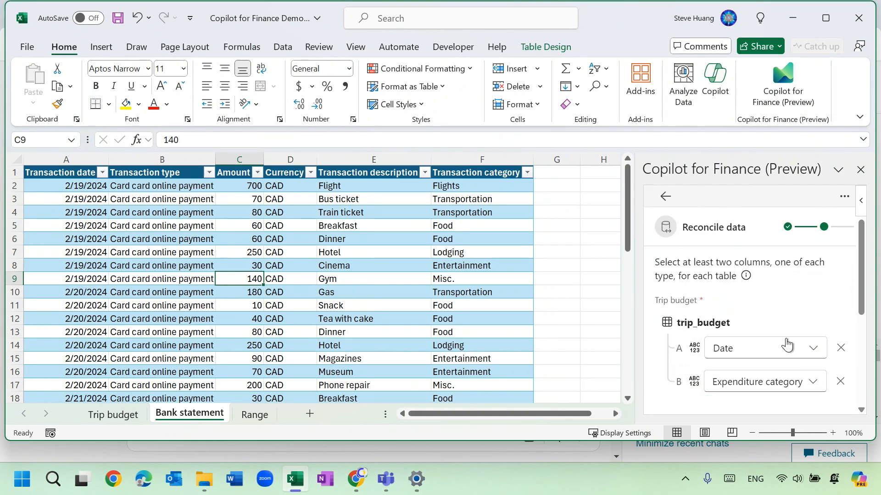
# - Add a monetary column pairing Budget amount in trip_budget with Amount in bank_statement
pyautogui.scroll(-5, 776, 337)
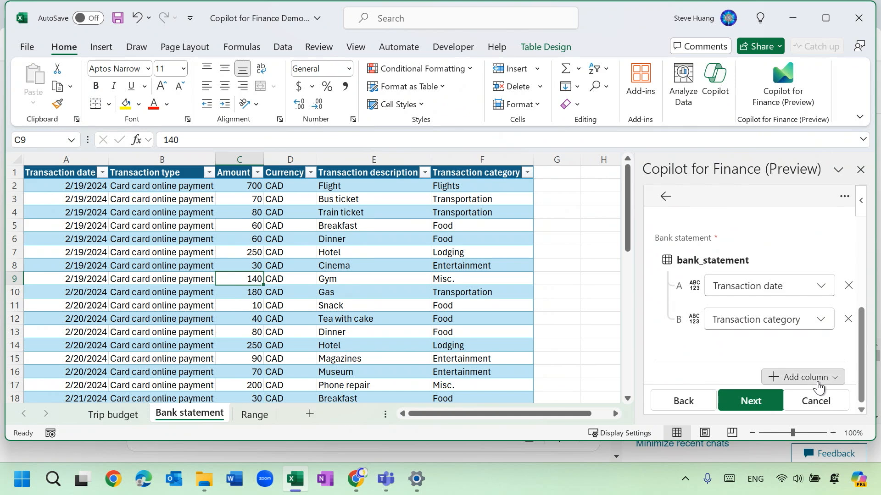
pyautogui.click(818, 388)
pyautogui.click(769, 356)
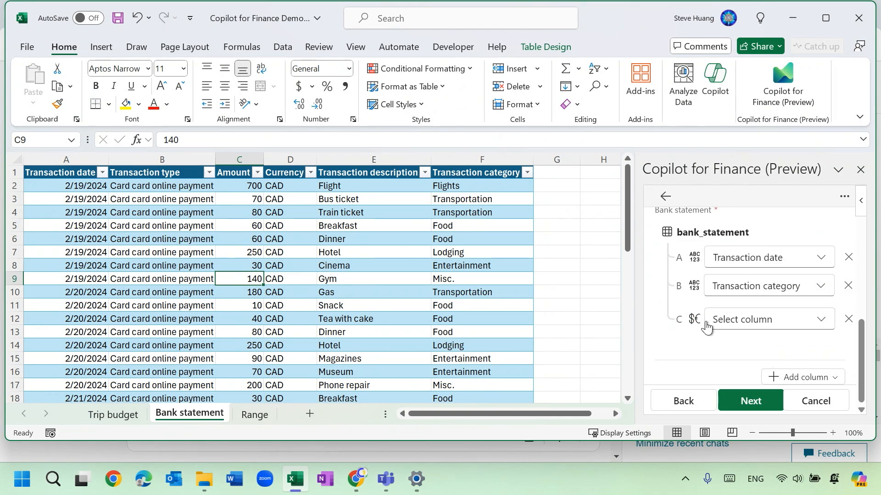
pyautogui.scroll(3, 693, 316)
pyautogui.scroll(2, 693, 310)
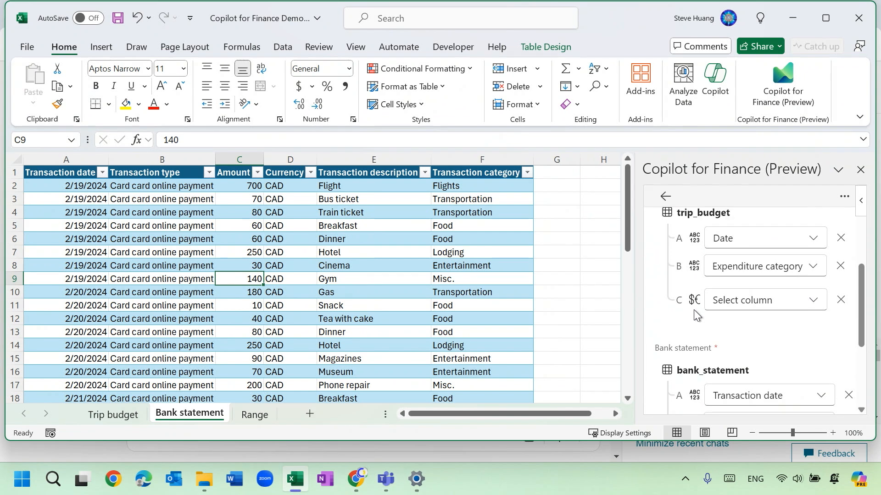
pyautogui.click(824, 325)
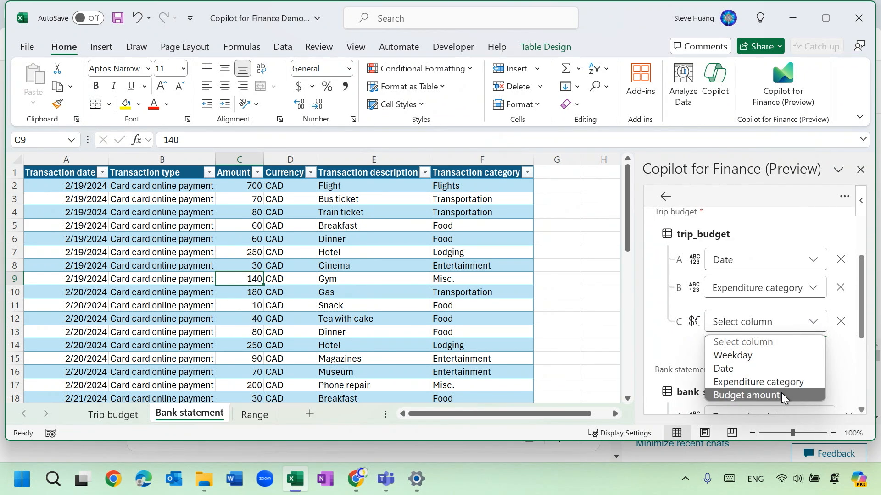
pyautogui.click(781, 395)
pyautogui.scroll(-5, 808, 334)
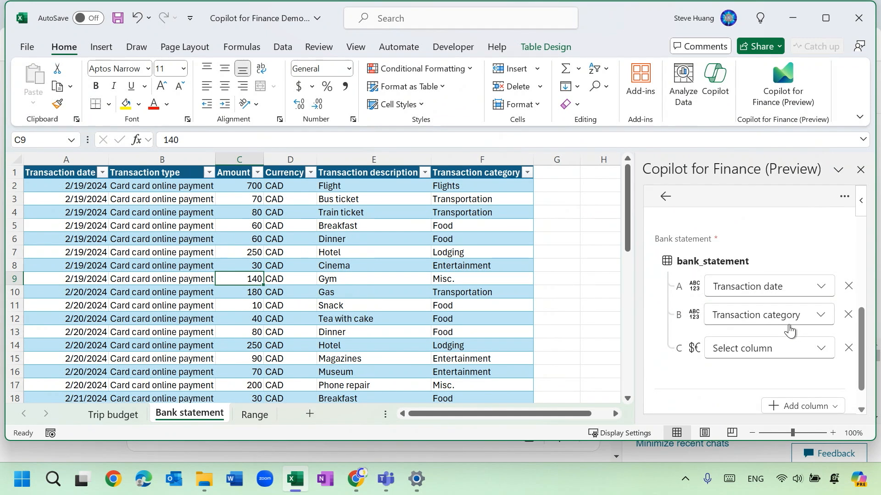
pyautogui.click(820, 353)
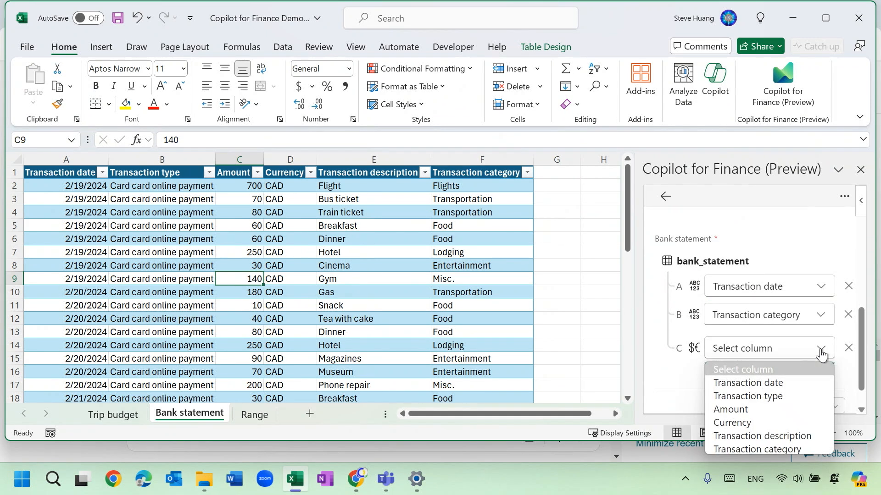
pyautogui.click(771, 411)
# - Check the selected column pairs and proceed to generate the reconciliation report
pyautogui.scroll(5, 777, 365)
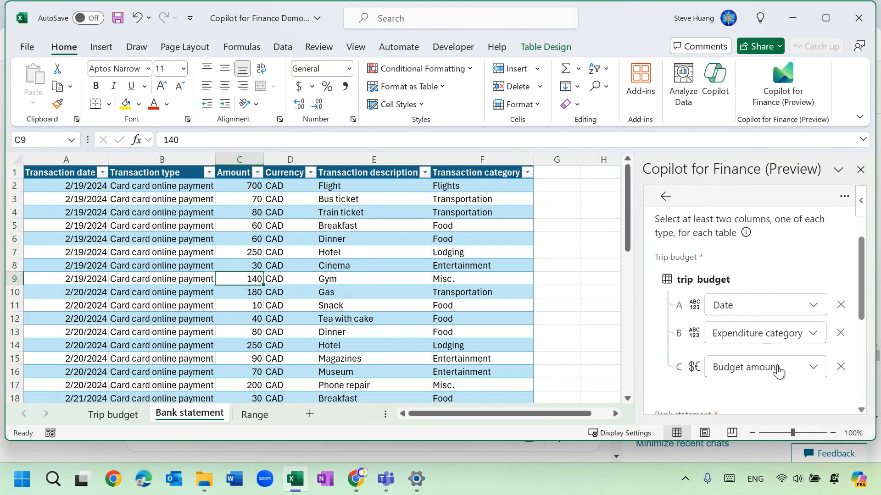
pyautogui.scroll(-5, 773, 367)
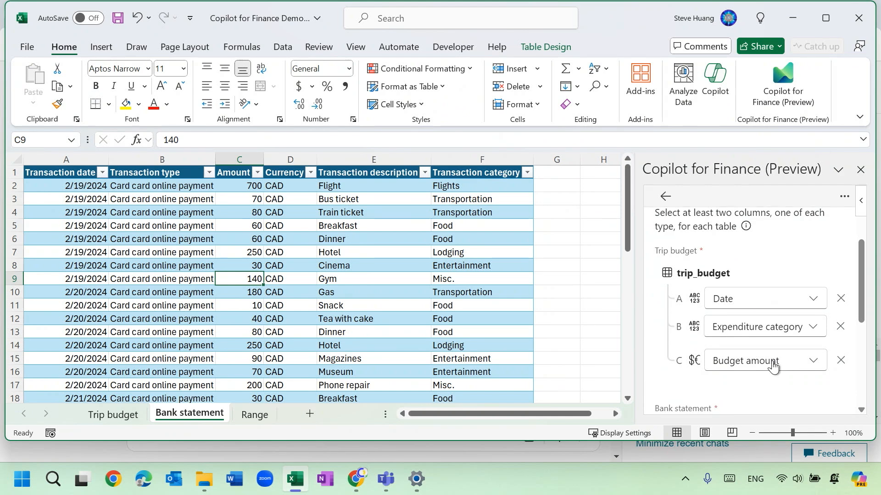
pyautogui.click(748, 401)
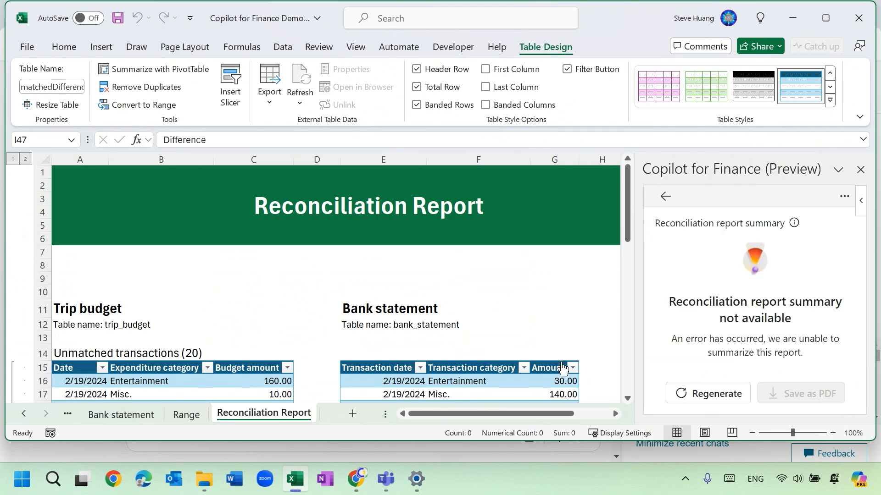
# - Examine the Trip budget, Bank statement and Difference columns of the unmatched transactions in the Reconciliation Report
pyautogui.scroll(-2, 527, 323)
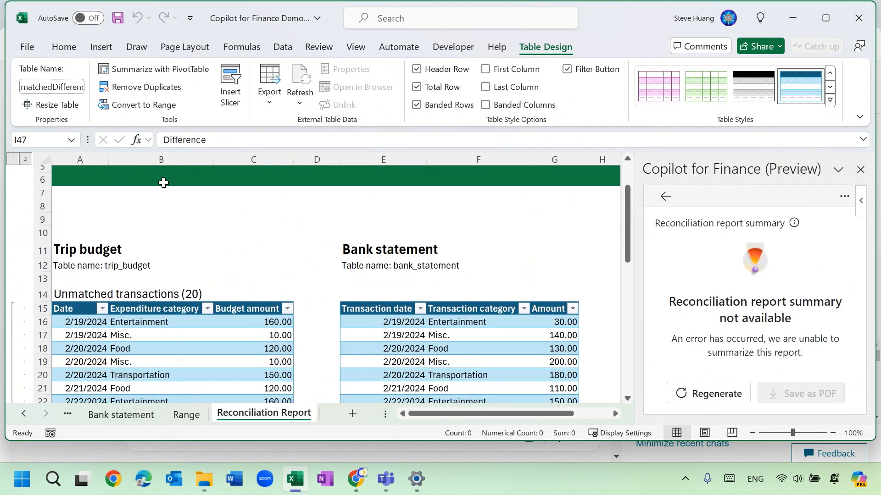
pyautogui.moveTo(109, 166); pyautogui.dragTo(230, 161)
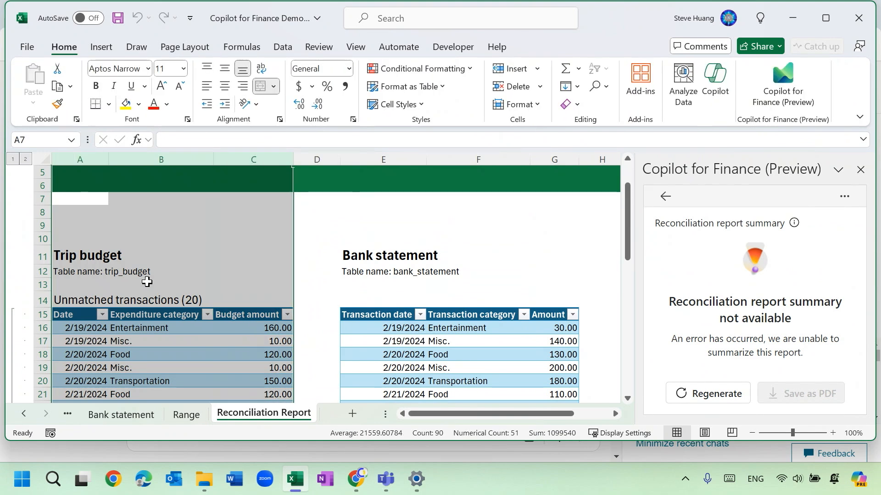
pyautogui.click(386, 161)
pyautogui.moveTo(386, 161); pyautogui.dragTo(533, 159)
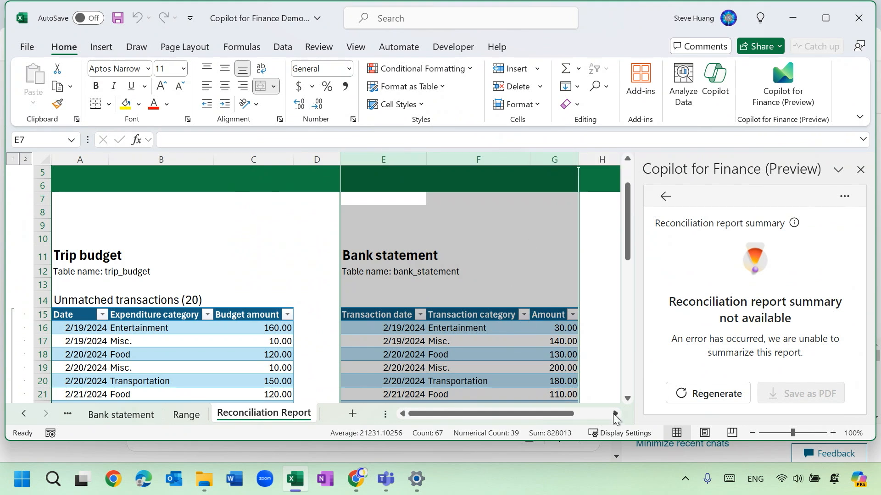
pyautogui.click(614, 414)
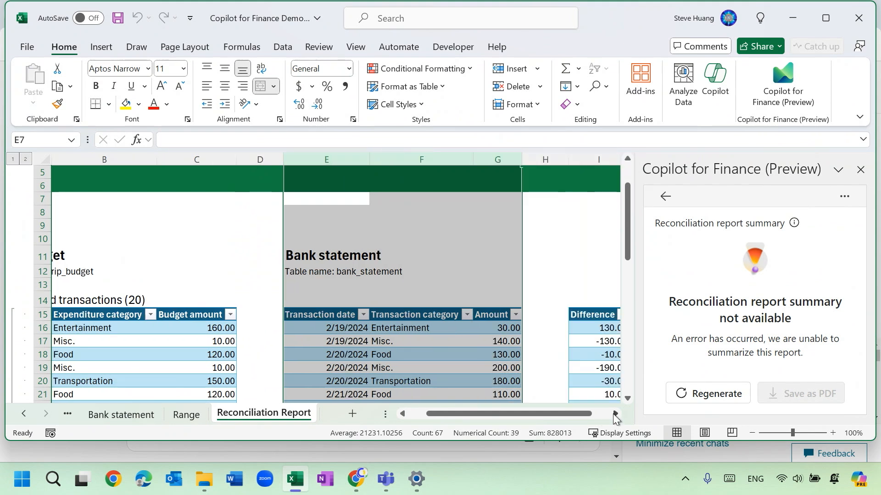
pyautogui.click(590, 158)
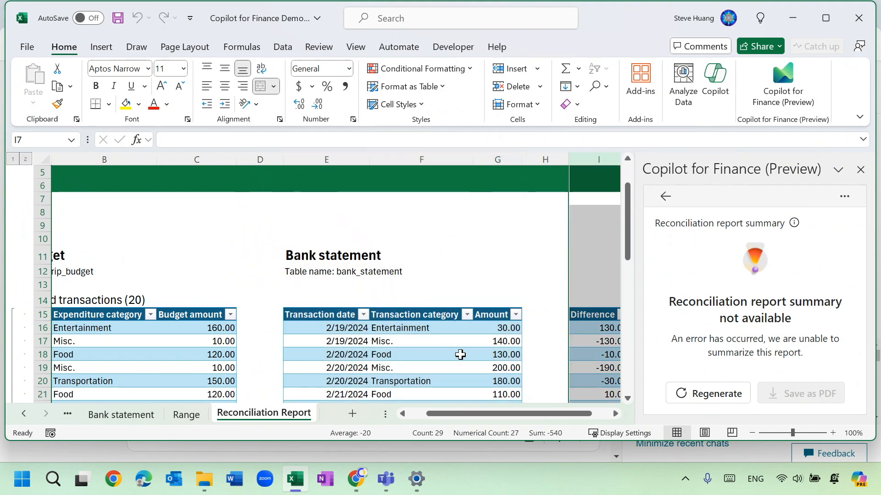
pyautogui.click(488, 272)
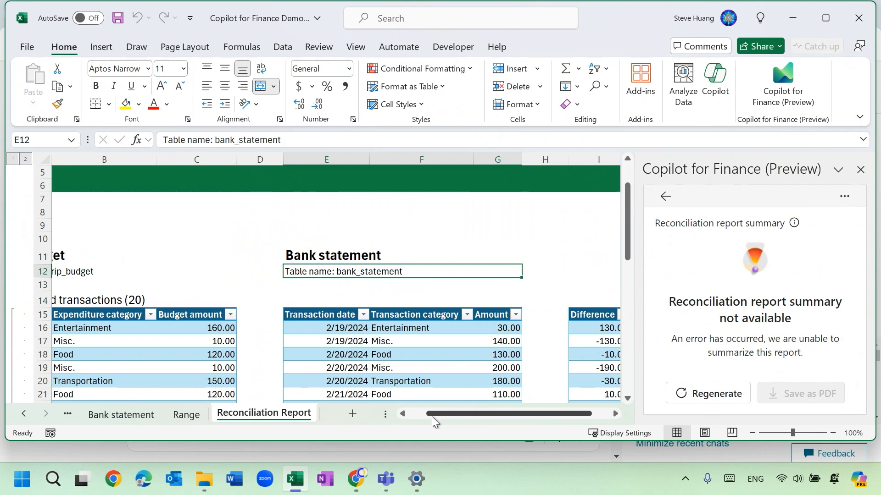
pyautogui.click(421, 413)
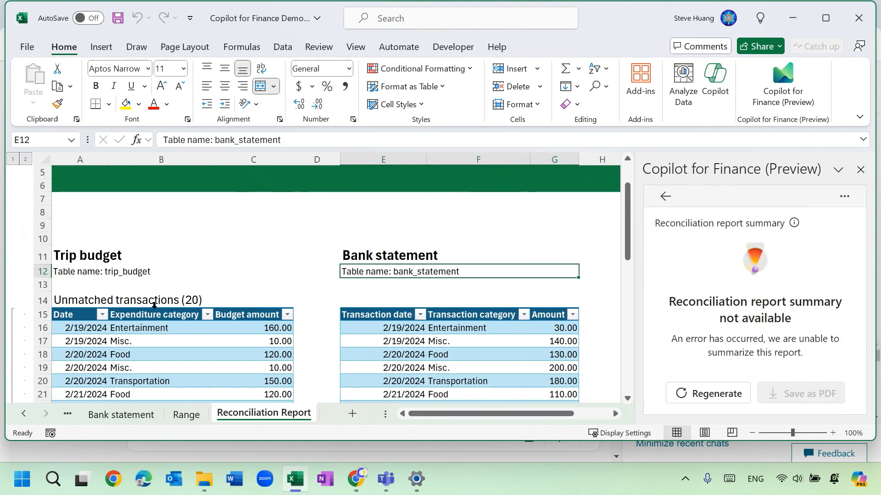
# - Review the unmatched and potentially matched transactions, and expand the Matched transactions group in the report
pyautogui.scroll(-6, 174, 306)
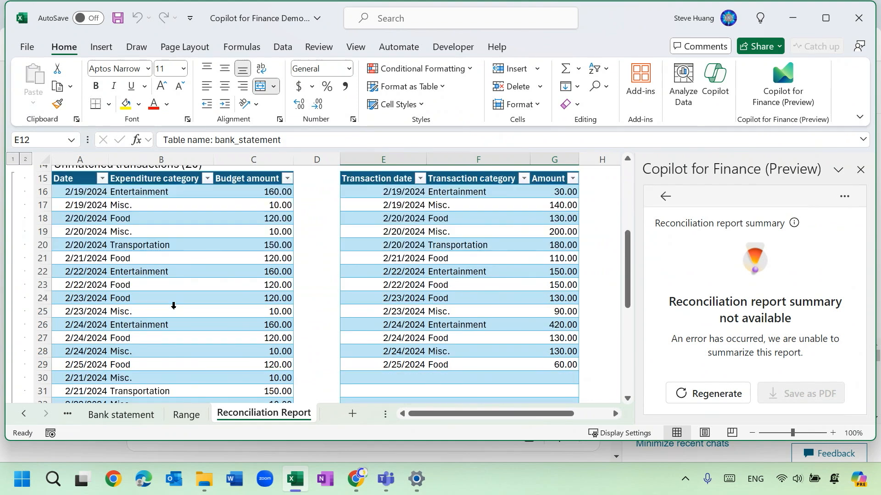
pyautogui.scroll(-2, 174, 306)
pyautogui.scroll(-1, 174, 306)
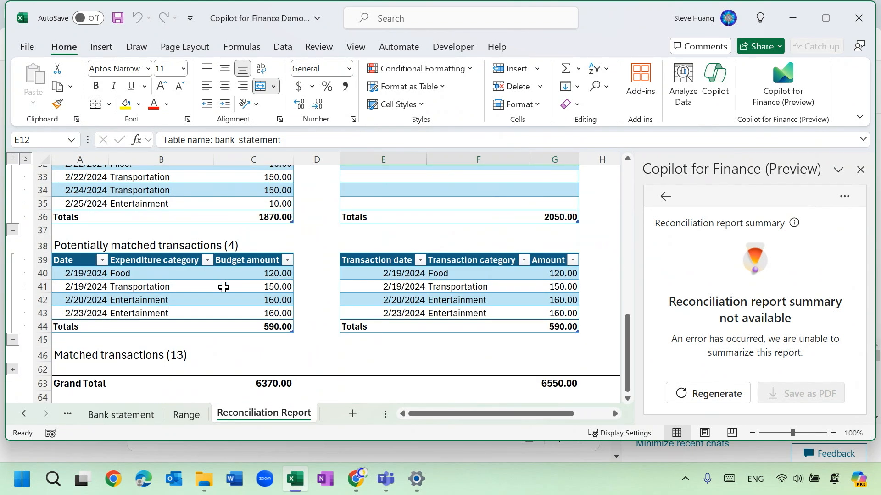
pyautogui.scroll(-2, 223, 286)
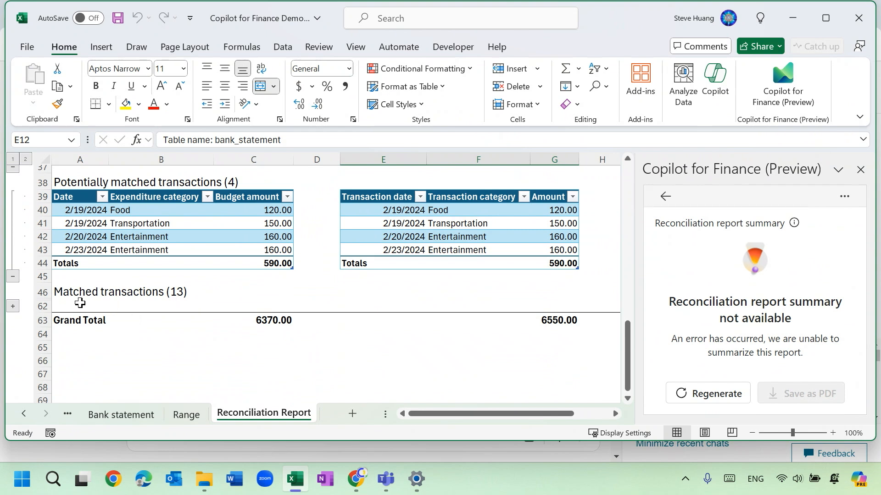
pyautogui.click(13, 307)
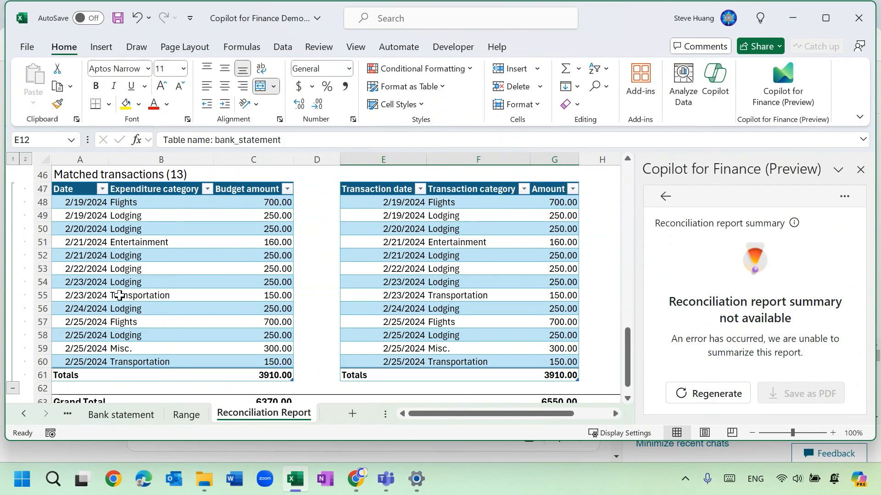
# - Collapse all transaction groups in the Reconciliation Report to outline level 1
pyautogui.click(12, 160)
pyautogui.scroll(5, 89, 264)
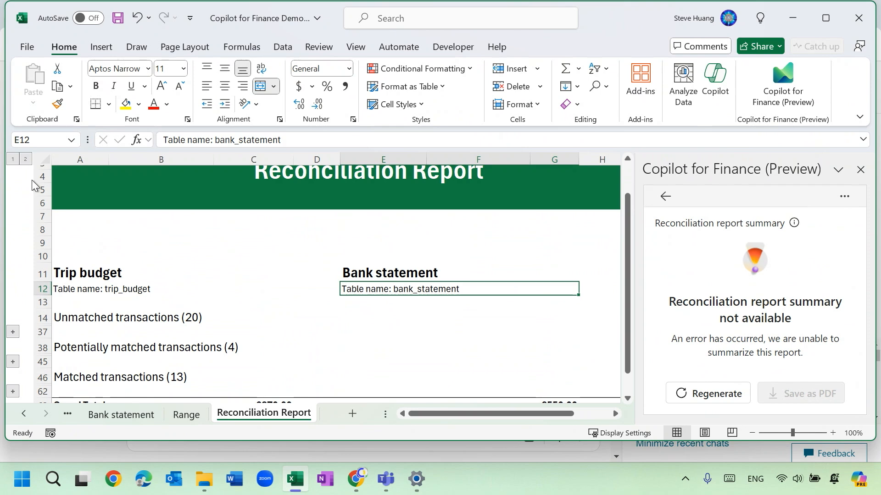
# - Expand all transaction groups to outline level 2 and review the unmatched, potentially matched and matched transactions
pyautogui.click(25, 159)
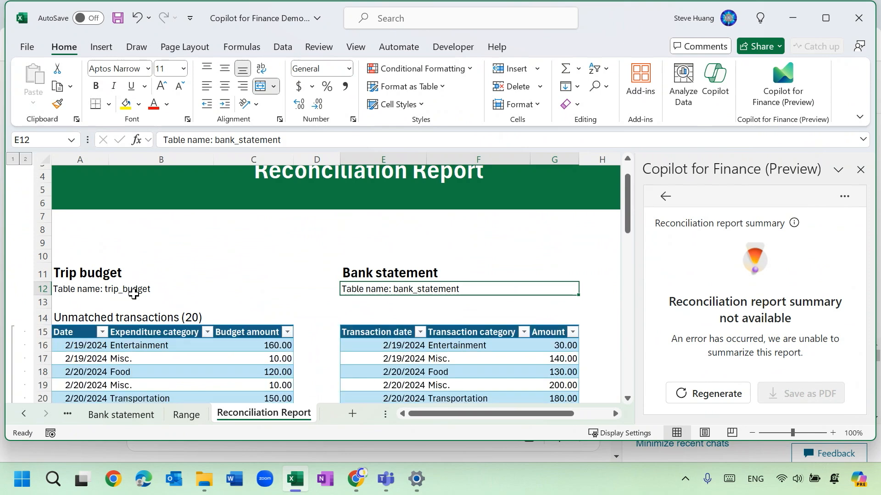
pyautogui.scroll(-2, 145, 299)
pyautogui.scroll(-2, 146, 299)
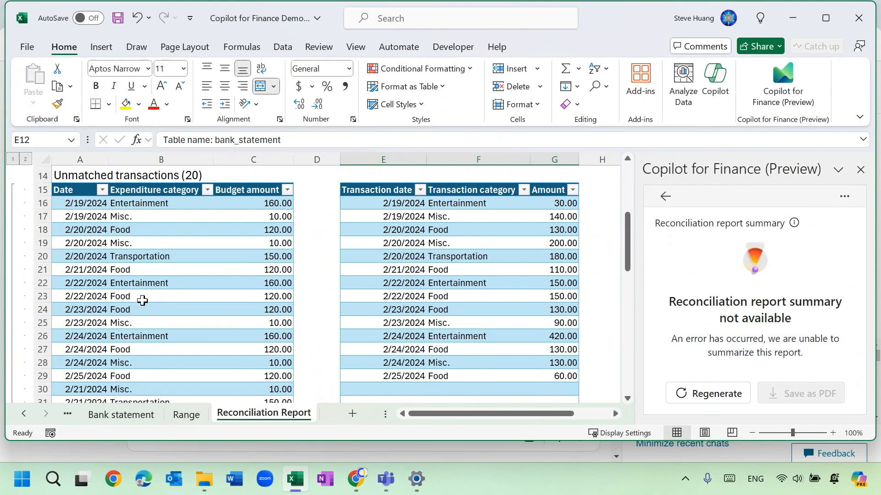
pyautogui.scroll(-4, 172, 324)
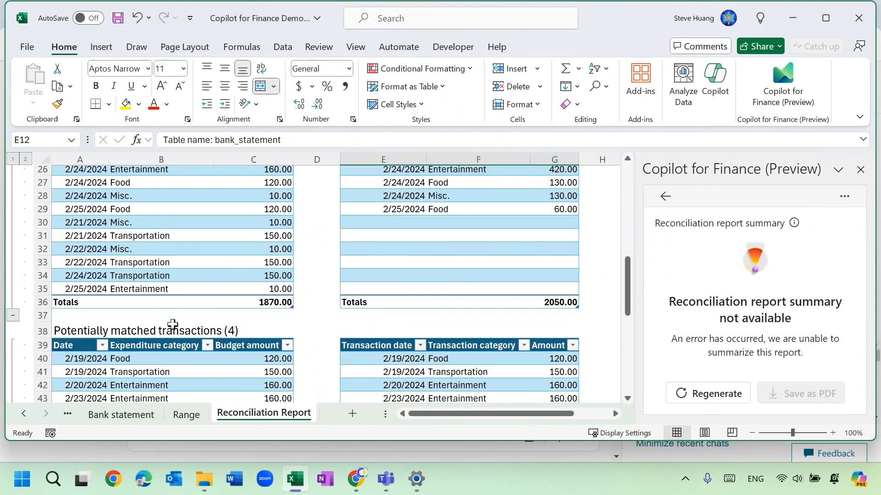
pyautogui.scroll(-2, 172, 323)
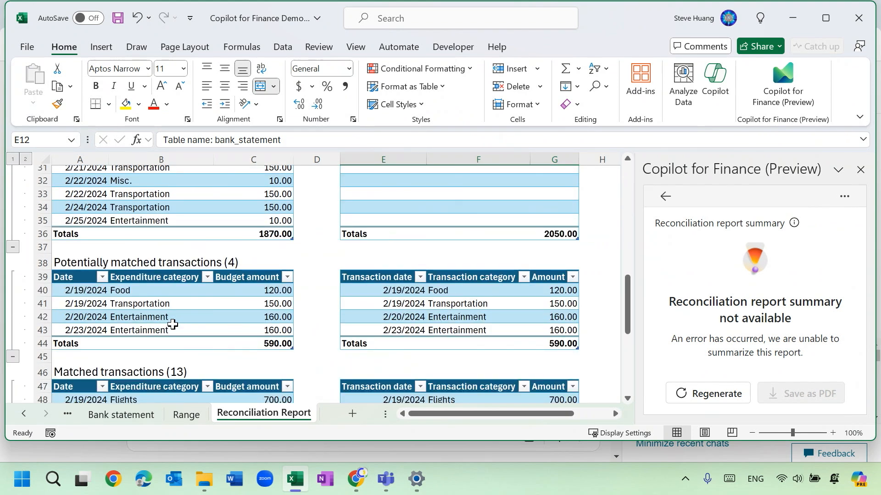
pyautogui.scroll(-3, 172, 324)
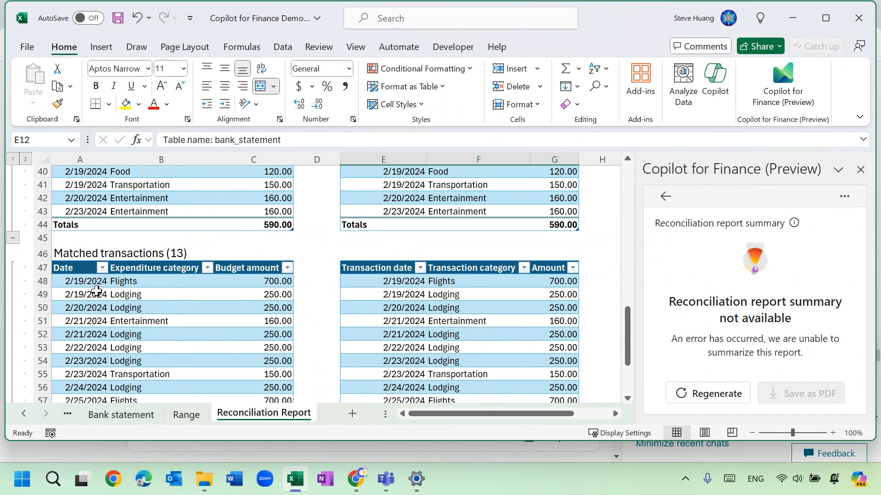
# - Select the first matched Flights row in both tables and narrow the Copilot for Finance pane to reveal the Difference column
pyautogui.click(73, 283)
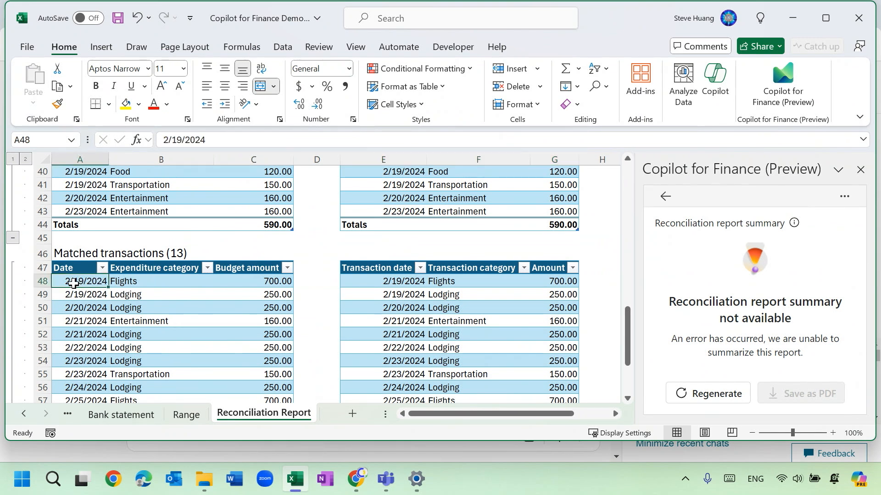
pyautogui.moveTo(74, 283); pyautogui.dragTo(250, 284)
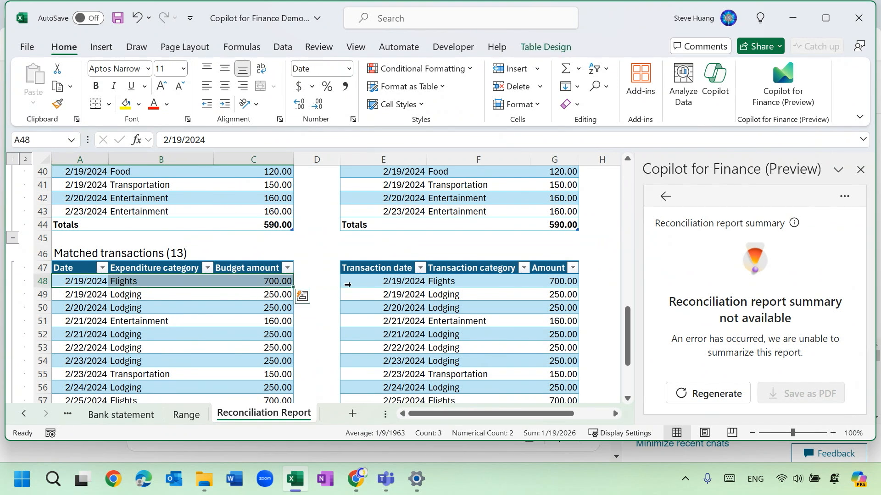
pyautogui.keyDown('ctrl'); pyautogui.moveTo(362, 282); pyautogui.dragTo(552, 285); pyautogui.keyUp('ctrl')
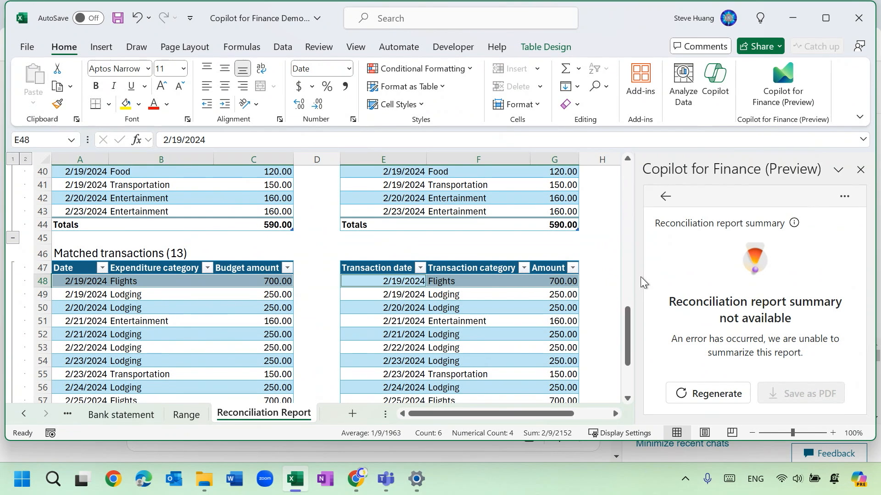
pyautogui.moveTo(635, 280); pyautogui.dragTo(721, 269)
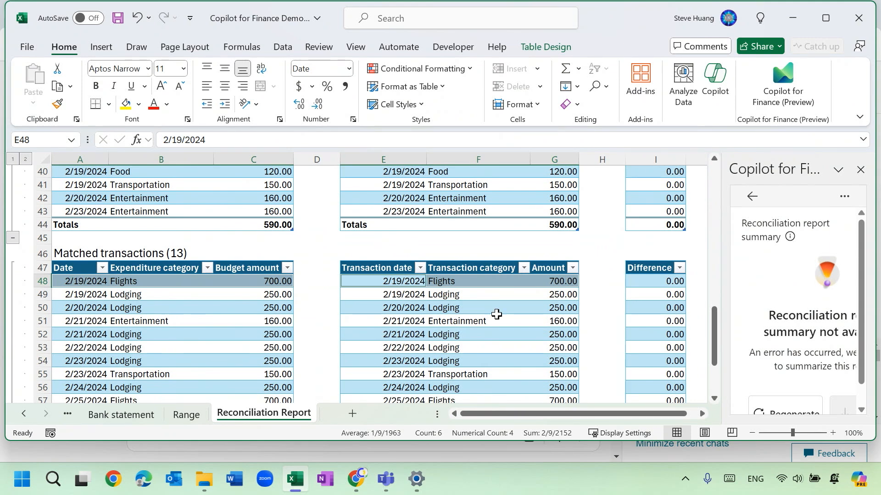
# - Select the 2/19/2024 Food row in both potentially matched tables and compare this group with the matched transactions
pyautogui.scroll(1, 451, 316)
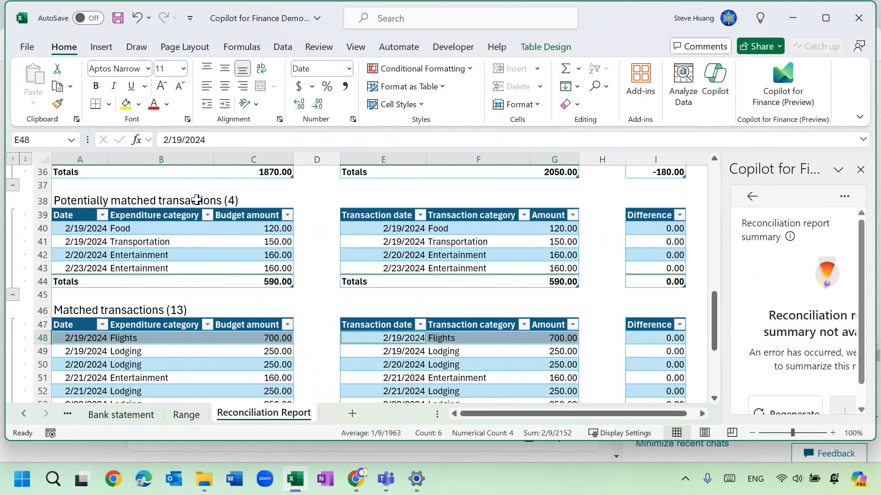
pyautogui.click(80, 230)
pyautogui.moveTo(80, 231); pyautogui.dragTo(228, 229)
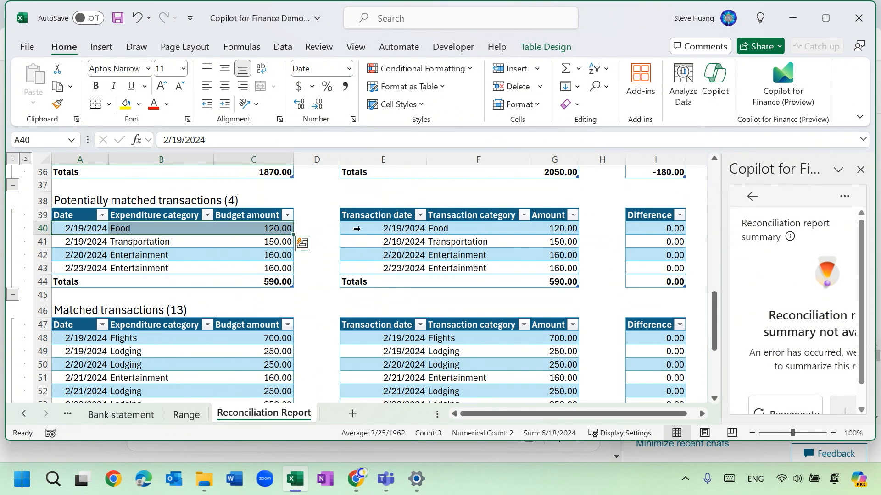
pyautogui.moveTo(367, 229); pyautogui.dragTo(564, 229)
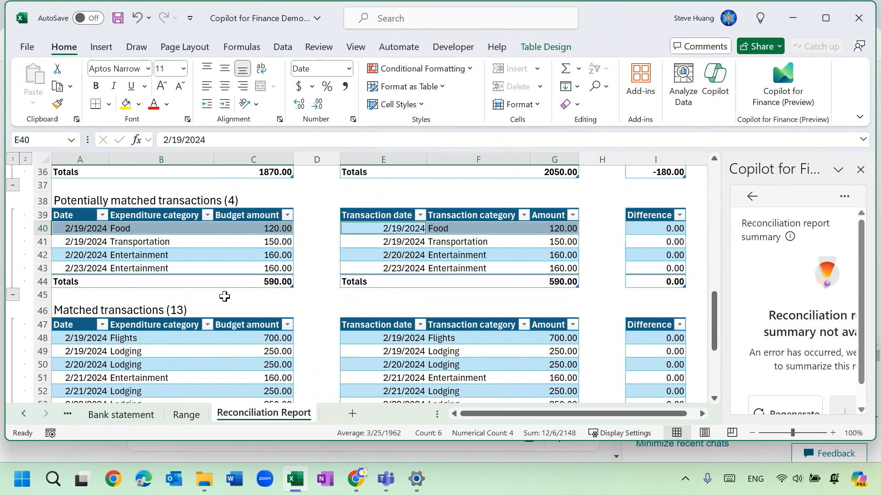
pyautogui.scroll(-2, 223, 296)
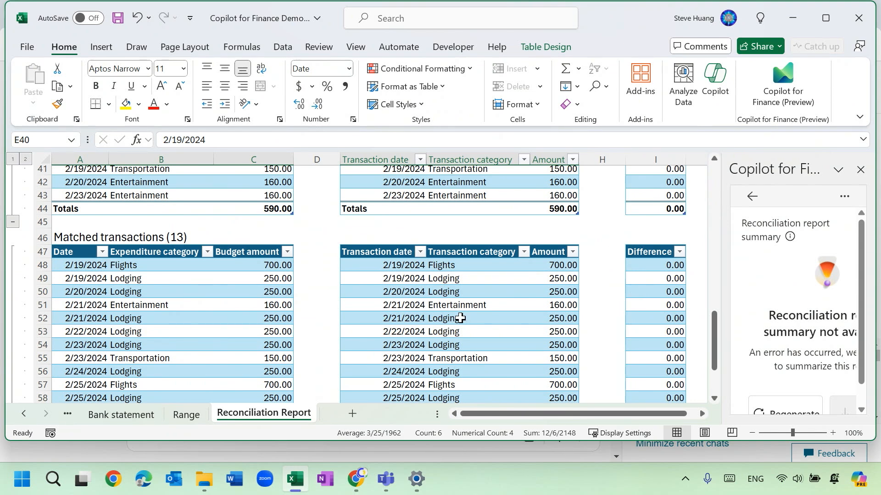
pyautogui.scroll(2, 447, 312)
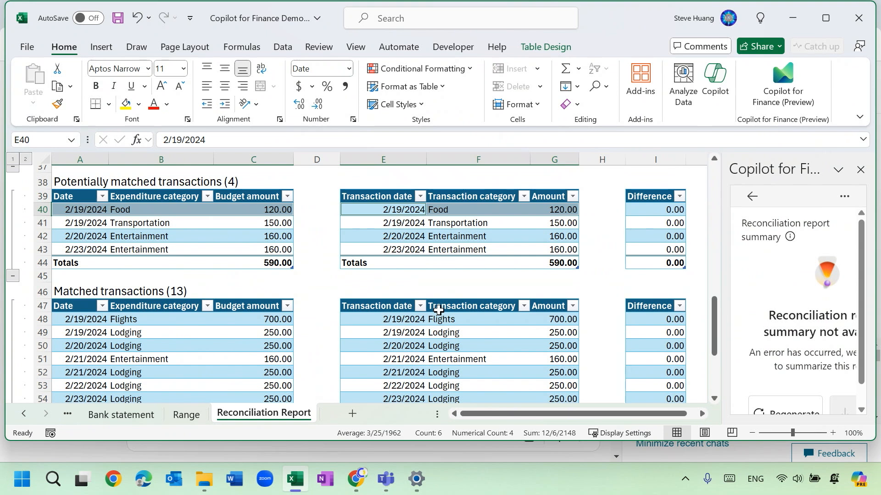
# - Find the first matched Flights entry in the Trip budget sheet and select its date, category and amount
pyautogui.click(192, 318)
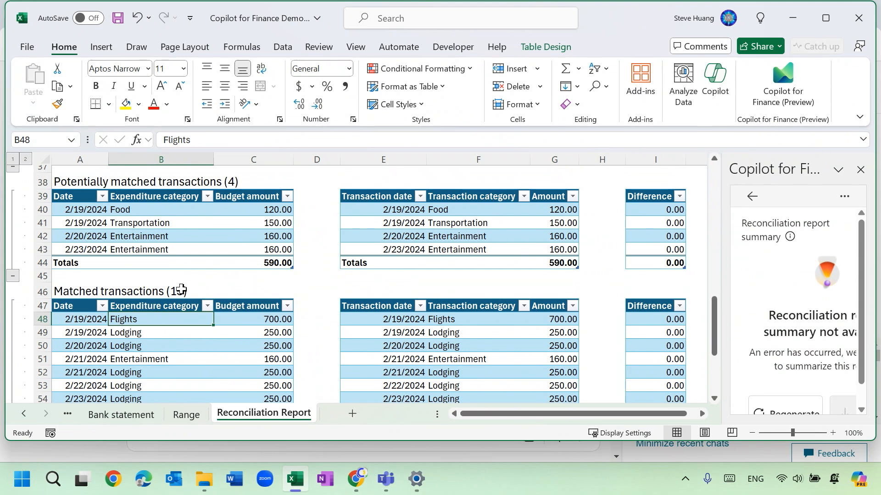
pyautogui.click(80, 321)
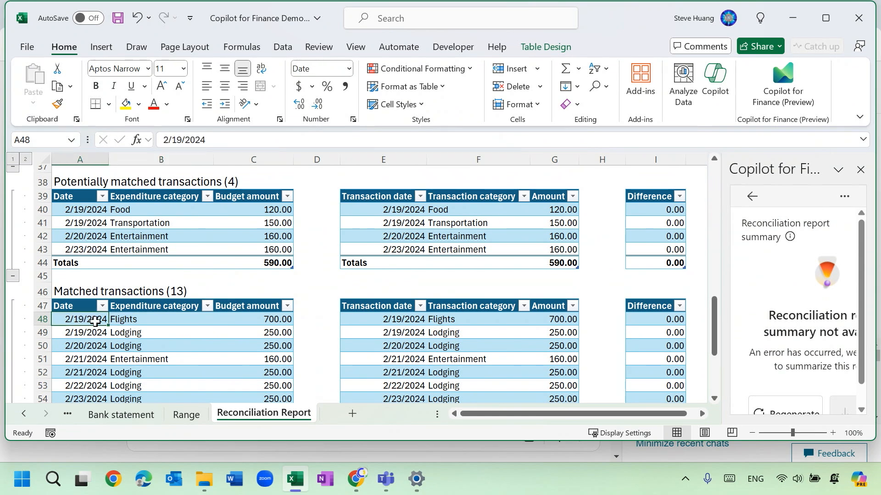
pyautogui.click(25, 415)
pyautogui.click(103, 417)
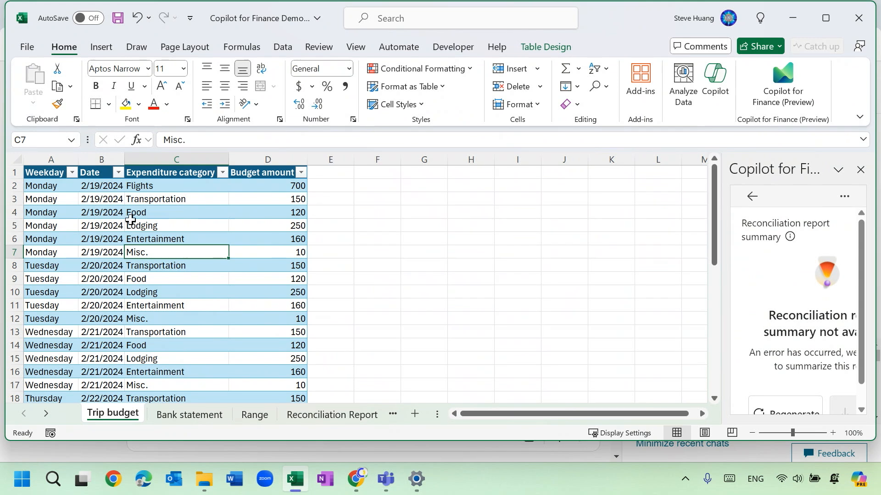
pyautogui.click(98, 186)
pyautogui.moveTo(129, 186); pyautogui.dragTo(266, 187)
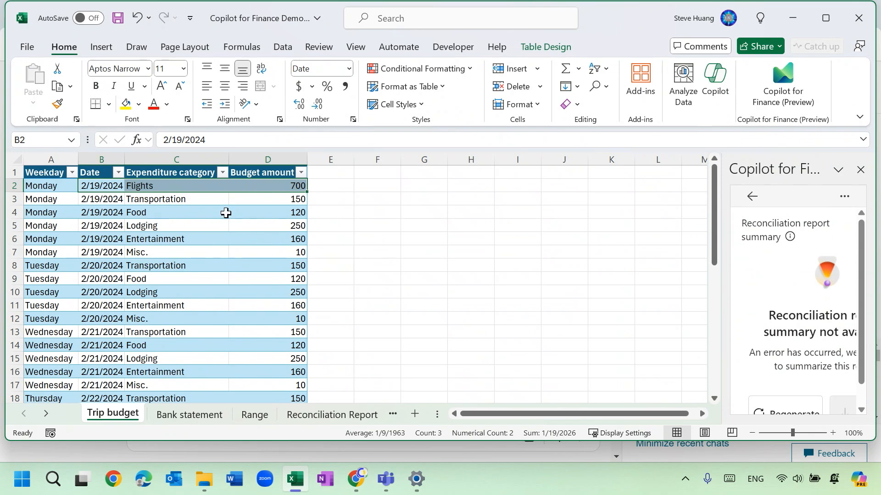
# - Select the Flights transaction row in the Bank statement sheet and compare it with the Trip budget sheet
pyautogui.click(200, 419)
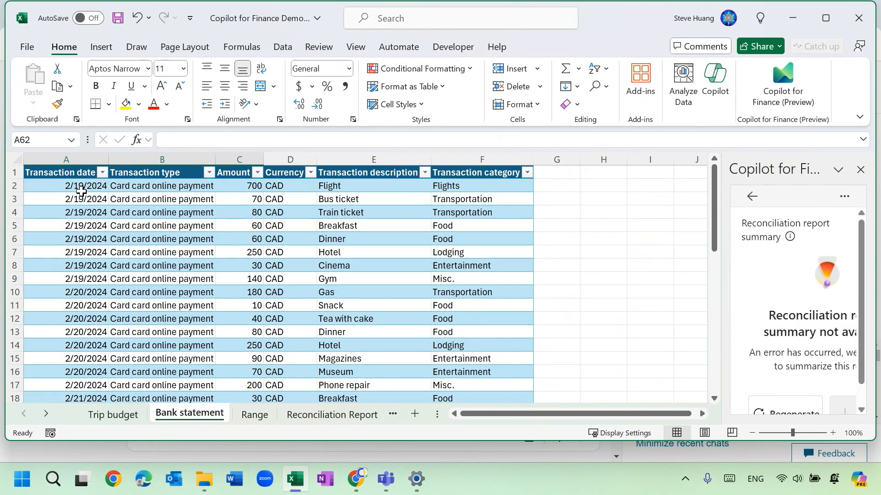
pyautogui.moveTo(81, 192); pyautogui.dragTo(448, 186)
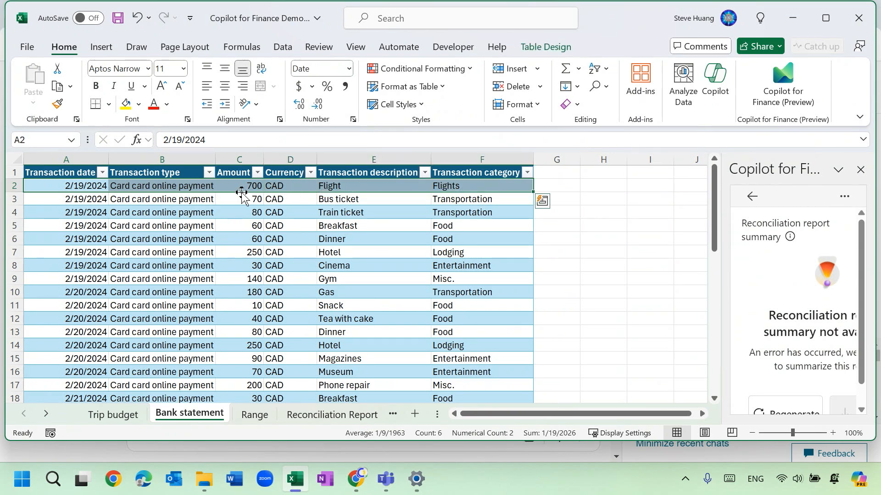
pyautogui.click(111, 415)
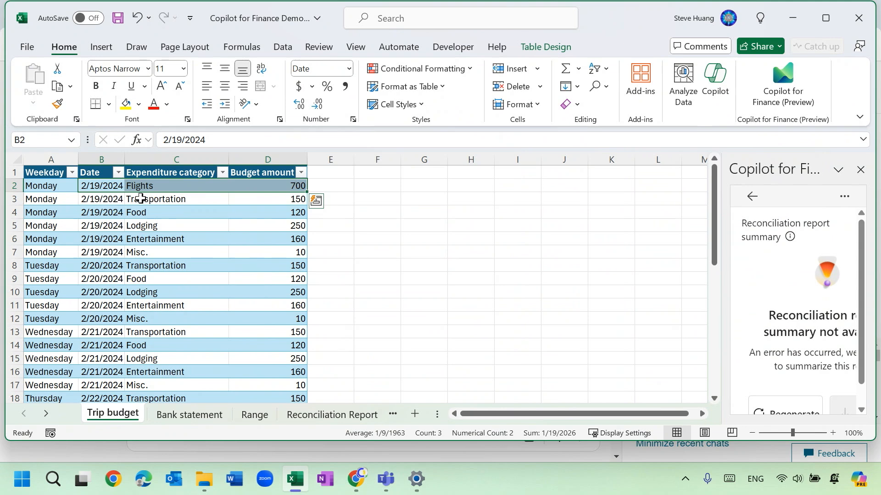
pyautogui.click(185, 415)
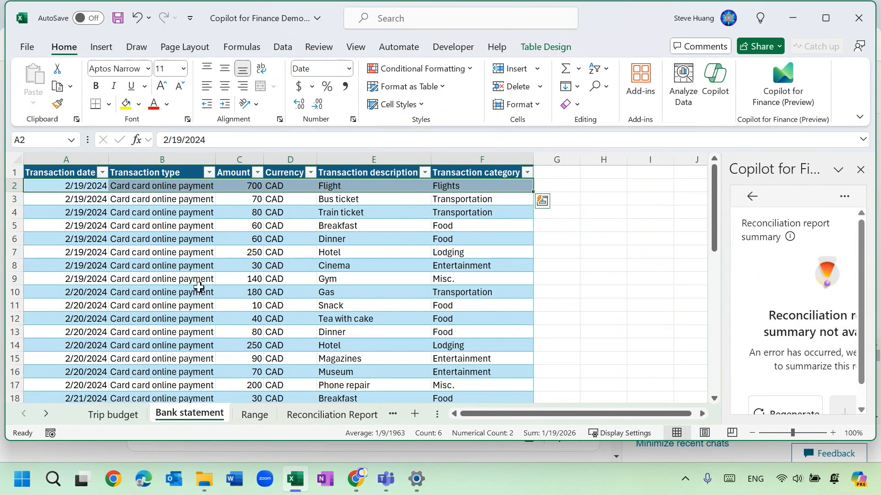
# - Select the potentially matched 2/19/2024 Food row in the Reconciliation Report and its source entry in the Trip budget sheet
pyautogui.click(322, 418)
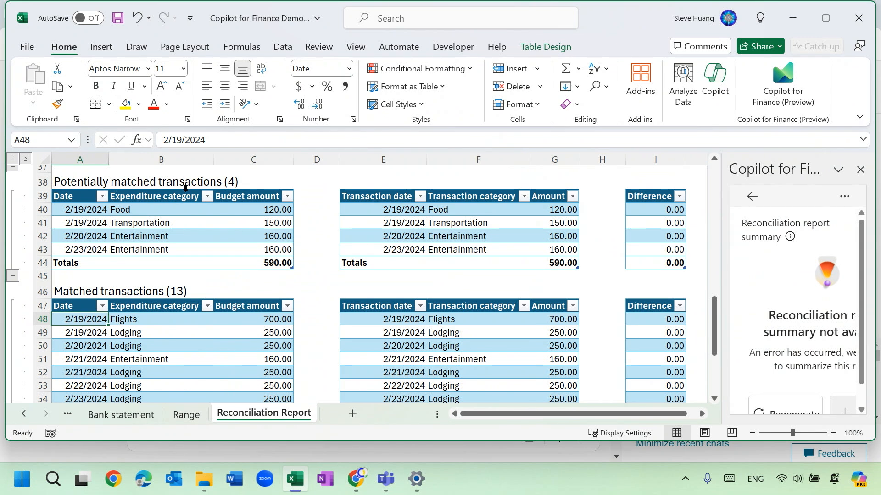
pyautogui.click(155, 212)
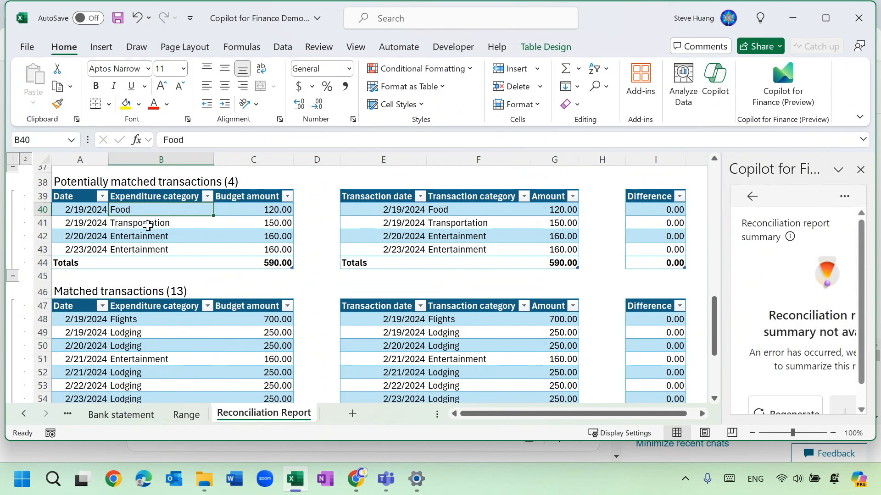
pyautogui.click(69, 211)
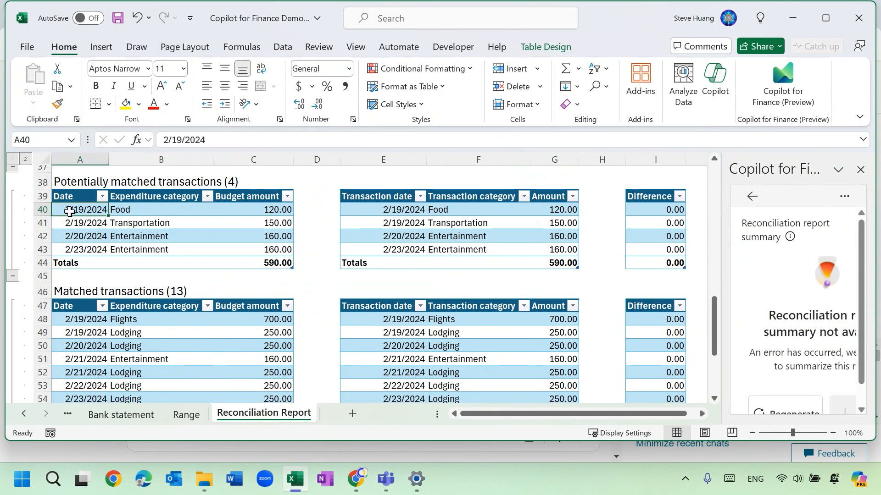
pyautogui.moveTo(69, 211); pyautogui.dragTo(242, 210)
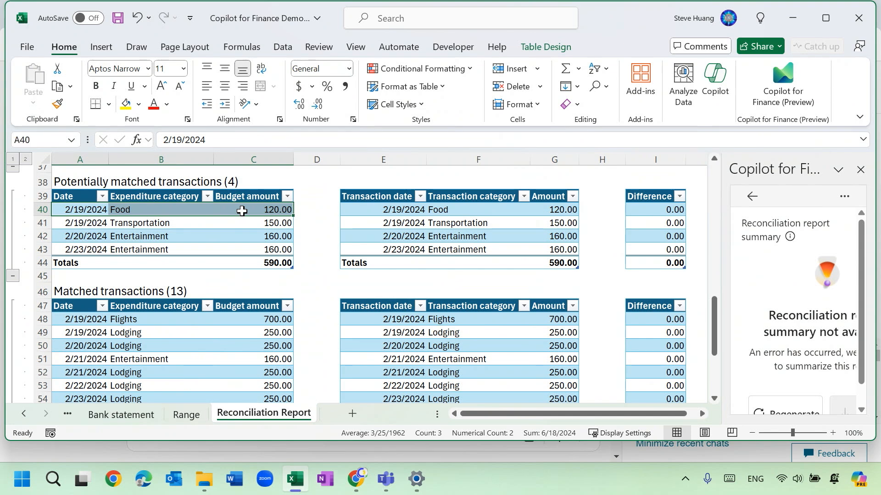
pyautogui.click(26, 415)
pyautogui.click(103, 413)
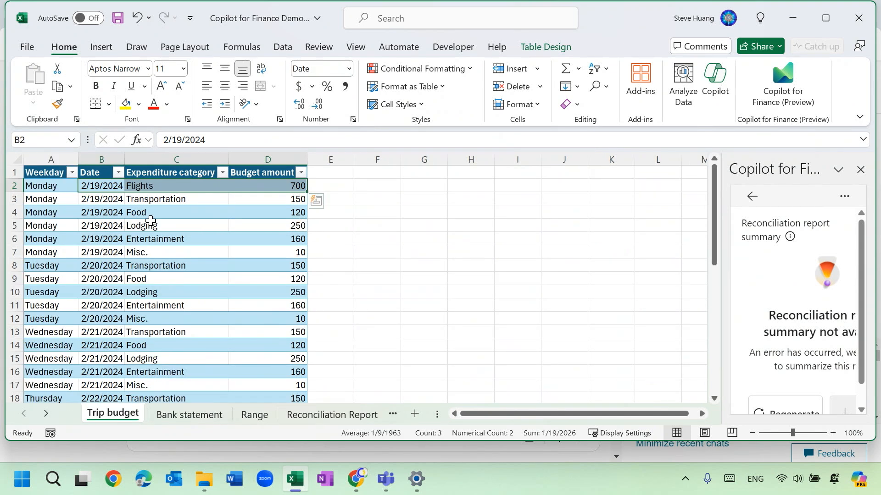
pyautogui.moveTo(102, 214); pyautogui.dragTo(287, 213)
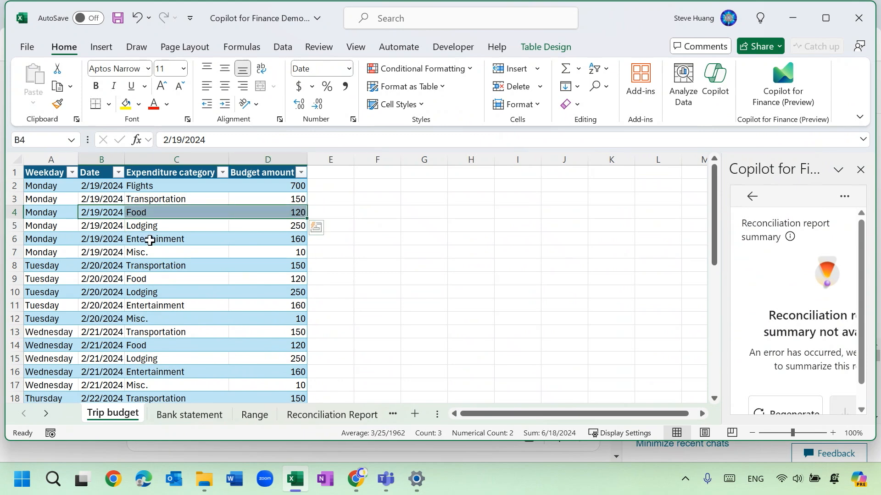
# - Select the 2/19/2024 Breakfast and Dinner rows in the Bank statement sheet and compare them with the Trip budget's Food entry
pyautogui.click(170, 420)
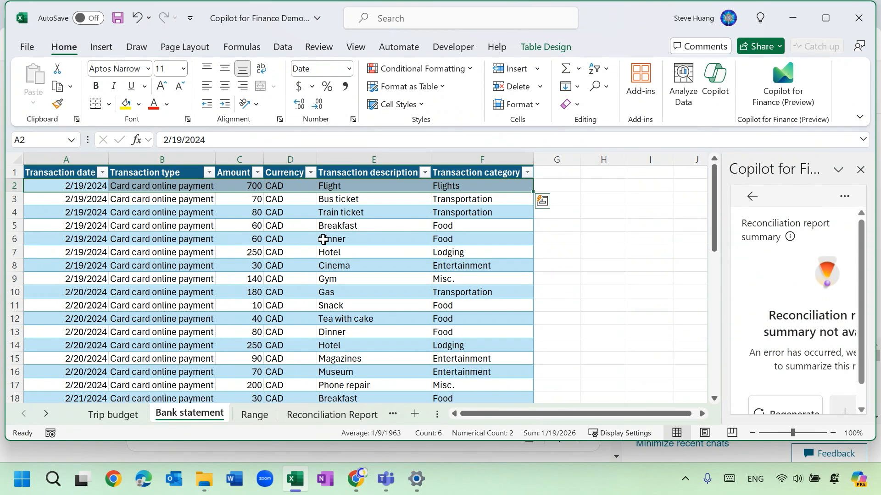
pyautogui.moveTo(436, 225); pyautogui.dragTo(69, 238)
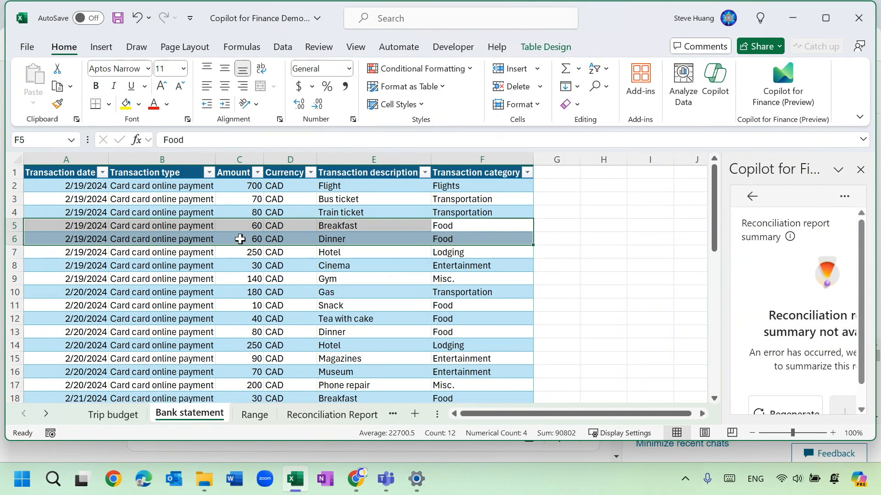
pyautogui.click(123, 415)
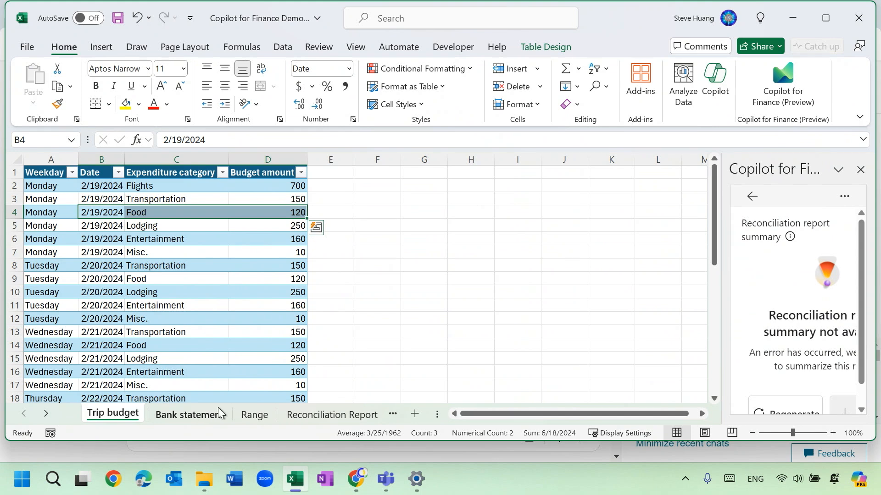
pyautogui.click(192, 414)
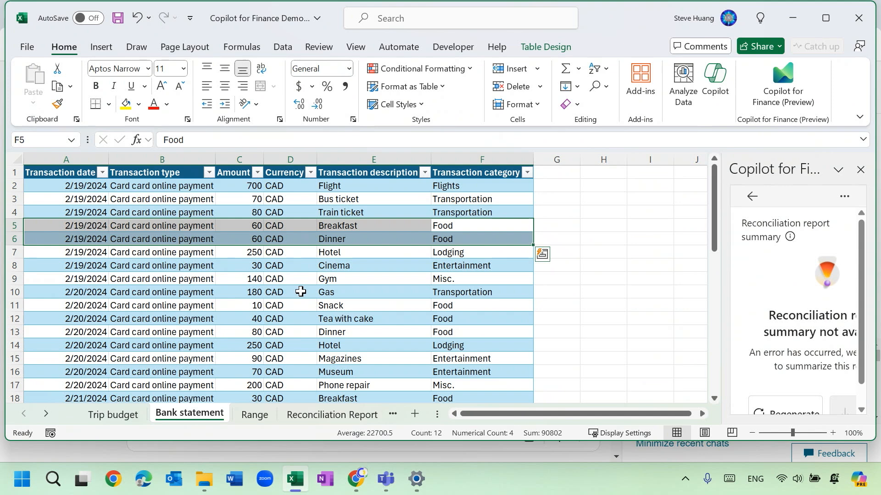
# - Select the unmatched 2/19/2024 Entertainment entry on both the Trip budget and Bank statement sides of the Reconciliation Report sheet
pyautogui.click(302, 419)
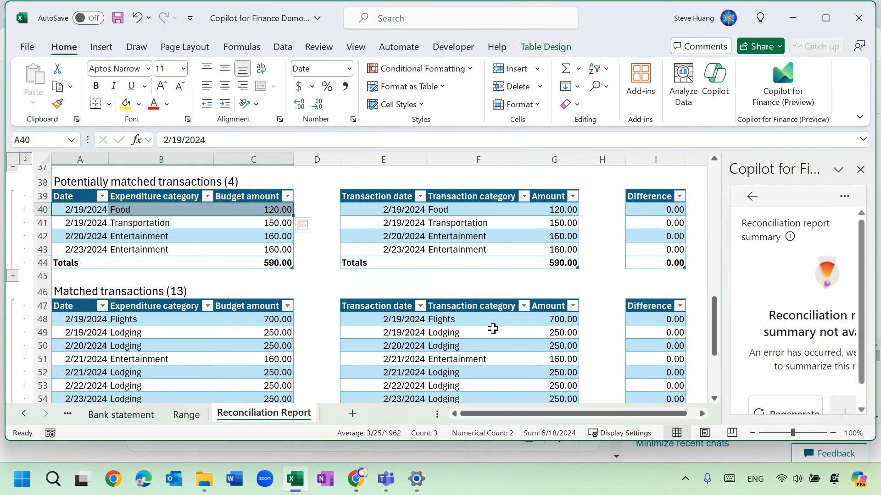
pyautogui.scroll(8, 492, 328)
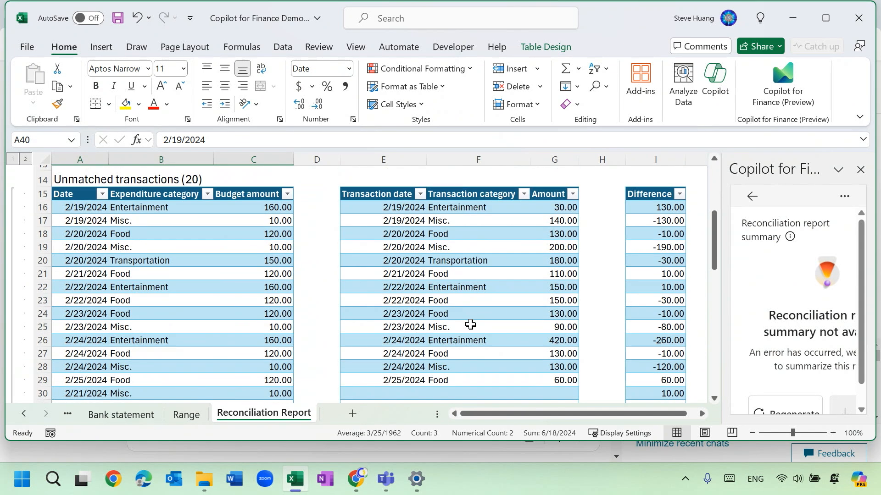
pyautogui.click(85, 211)
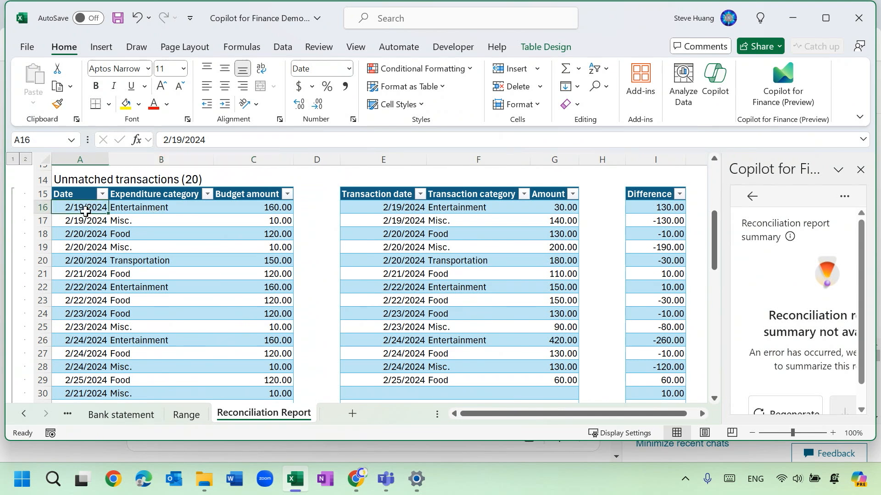
pyautogui.moveTo(85, 212); pyautogui.dragTo(239, 208)
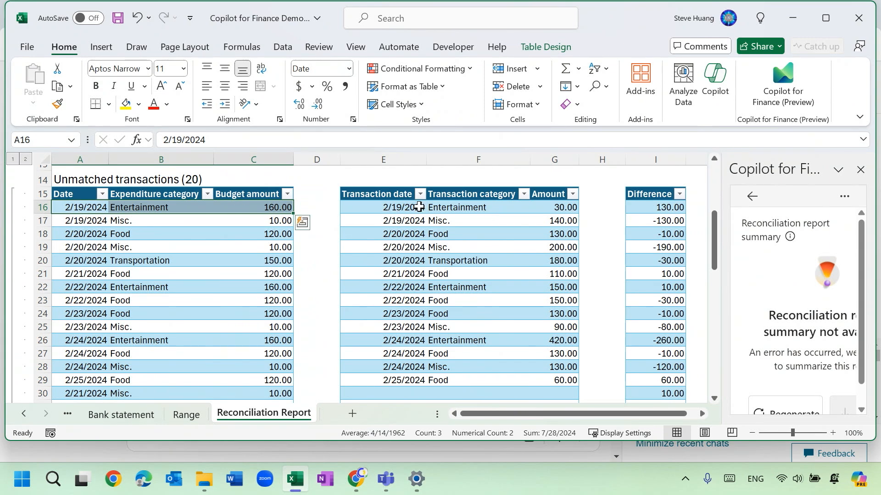
pyautogui.moveTo(419, 207); pyautogui.dragTo(543, 209)
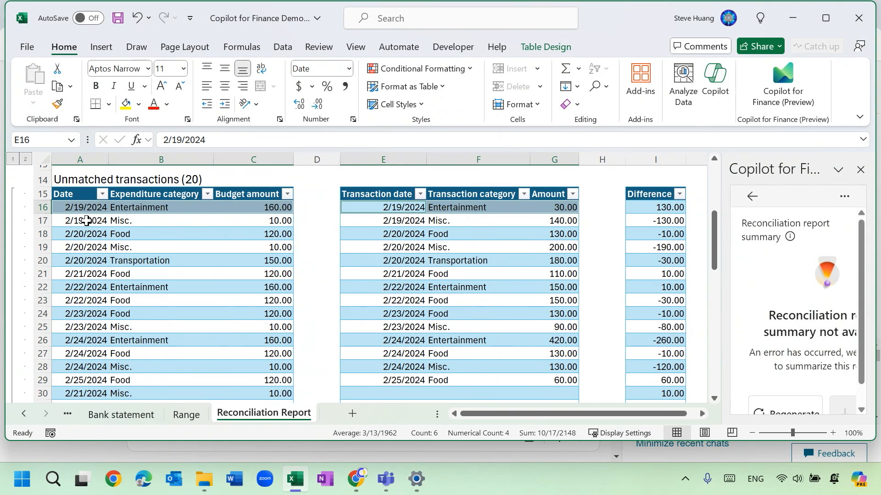
# - Select the unmatched 2/19/2024 Misc. entry on the Trip budget side, followed by its counterpart on the Bank statement side
pyautogui.moveTo(86, 220); pyautogui.dragTo(229, 228)
pyautogui.hotkey('ctrl', 'q')
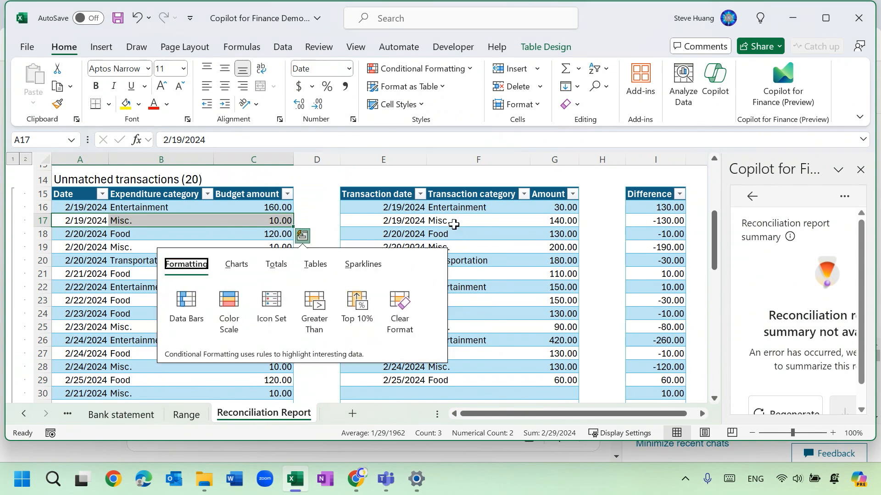
pyautogui.click(415, 223)
pyautogui.moveTo(415, 224); pyautogui.dragTo(548, 224)
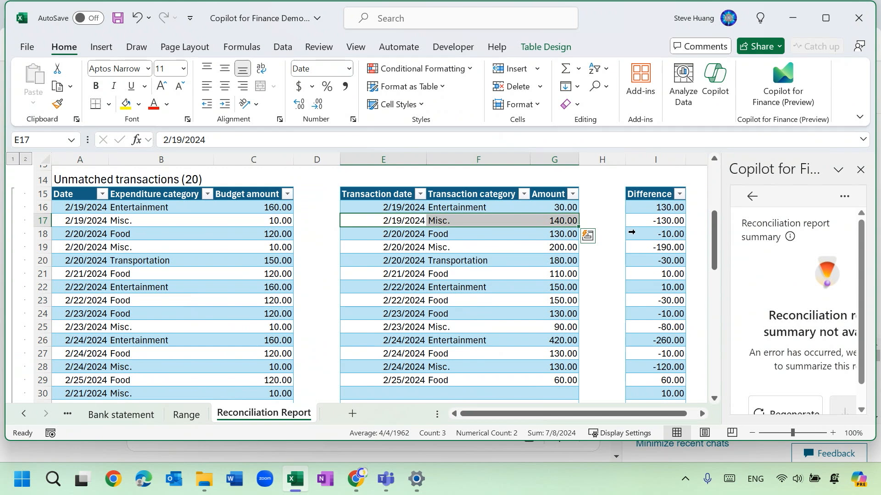
# - Select the bank-side categories and amounts of the 2/19/2024 Entertainment and Misc. rows together with their budget amounts
pyautogui.click(479, 208)
pyautogui.moveTo(479, 208); pyautogui.dragTo(479, 223)
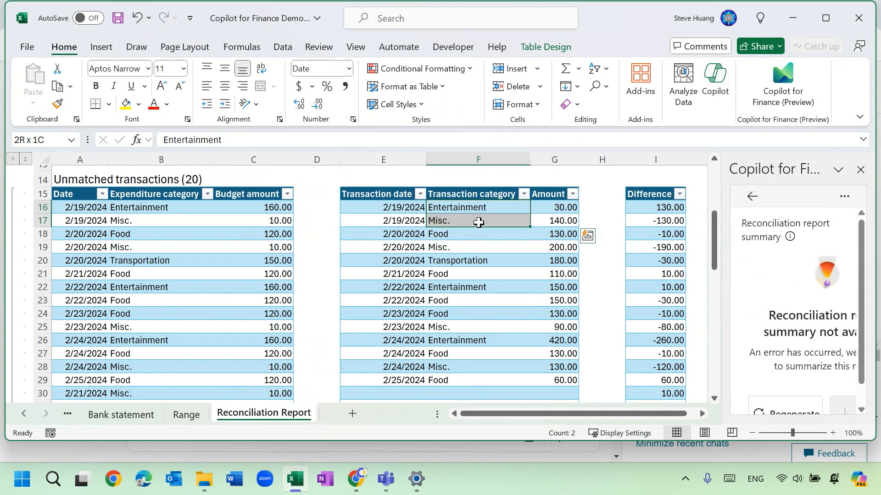
pyautogui.moveTo(479, 223); pyautogui.dragTo(555, 226)
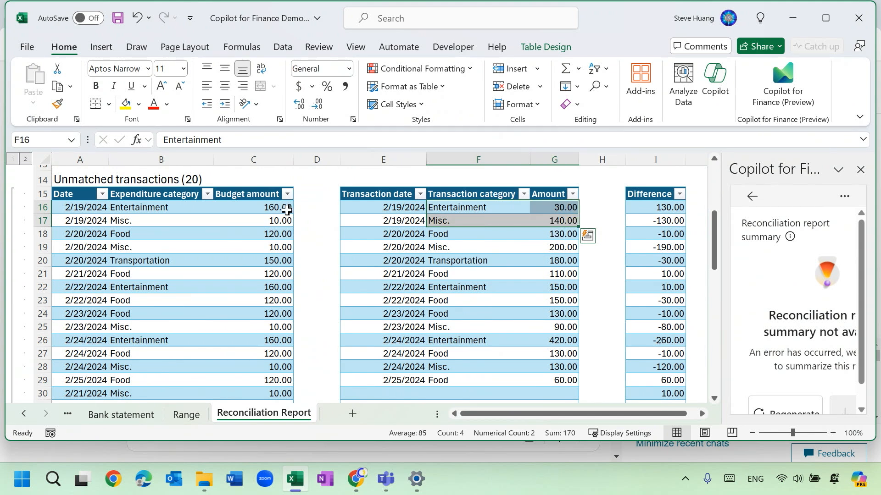
pyautogui.keyDown('ctrl'); pyautogui.moveTo(286, 210); pyautogui.dragTo(285, 222); pyautogui.keyUp('ctrl')
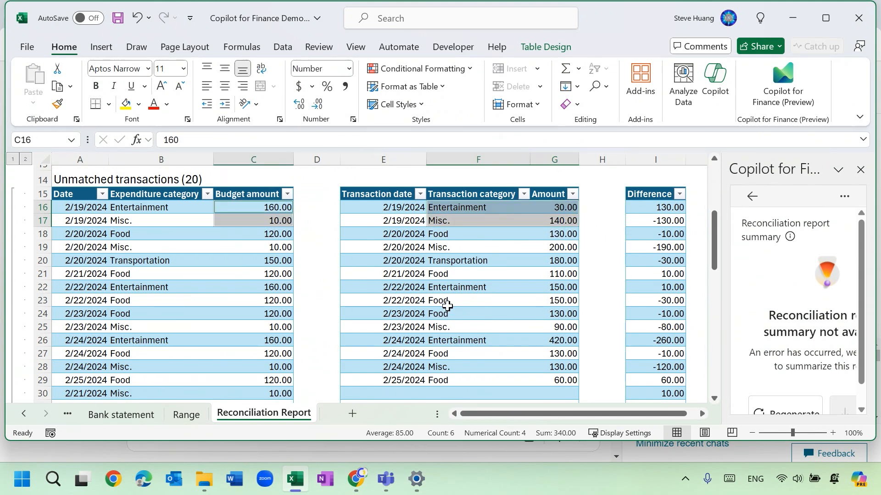
# - Check the 2/19/2024 Gym row in the Bank statement sheet and return to the unmatched transactions in the Reconciliation Report
pyautogui.click(399, 301)
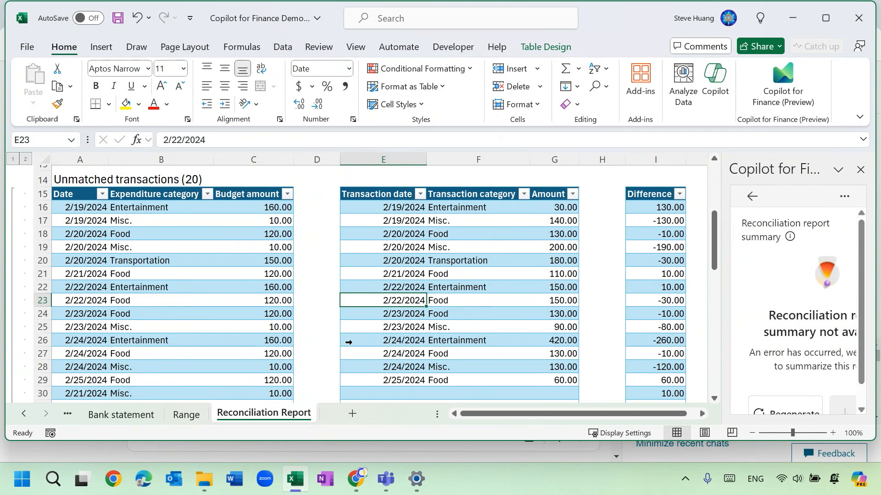
pyautogui.click(117, 415)
pyautogui.click(179, 278)
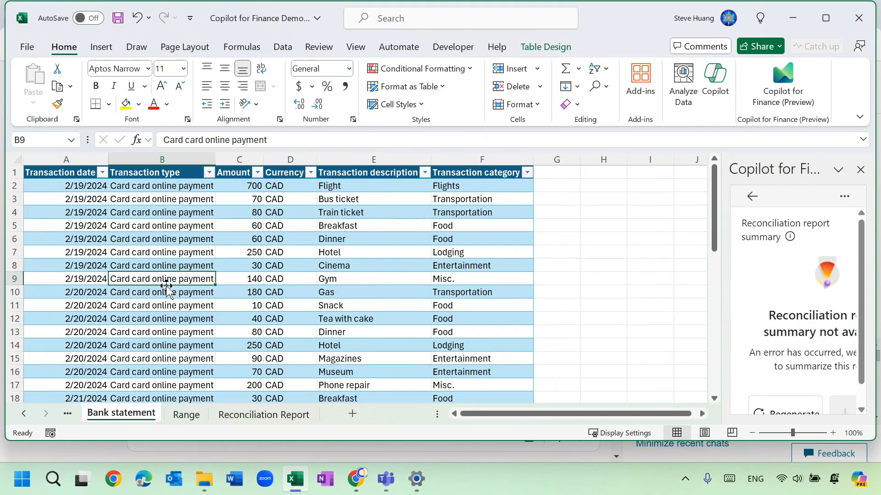
pyautogui.click(248, 415)
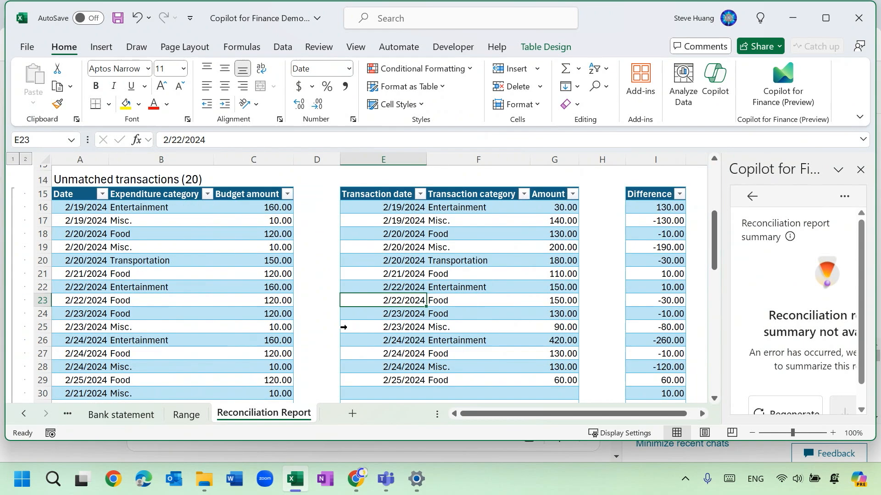
pyautogui.click(418, 285)
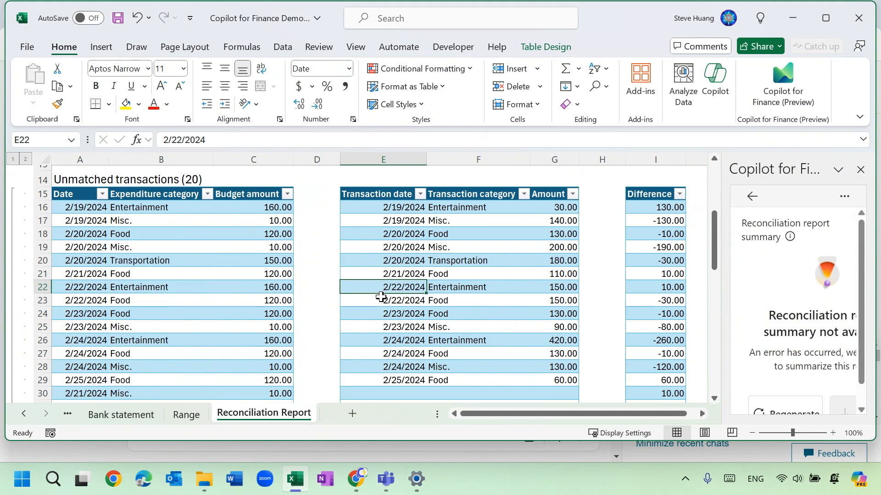
# - Switch to the Copilot web chat and write the prompt "Please write a deailed summary report based on the reconciiliation repot I attached. Thanks."
pyautogui.click(356, 480)
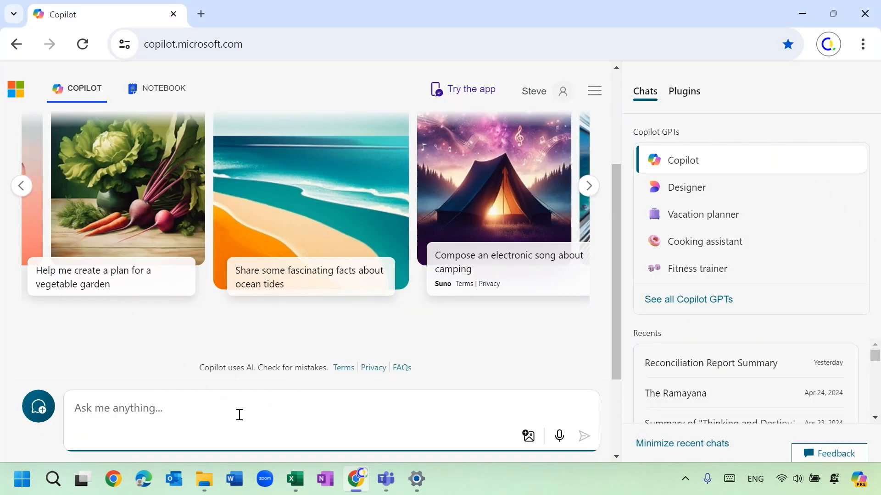
pyautogui.write('Pleae')
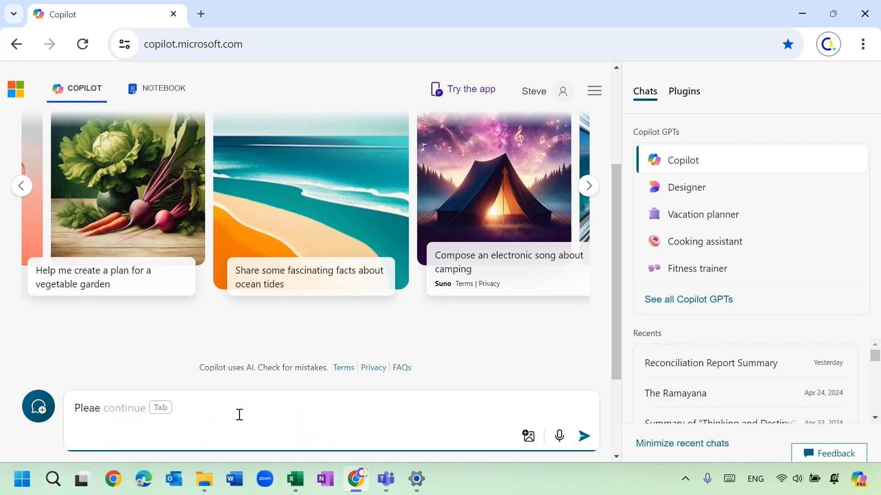
pyautogui.press('BackSpace')
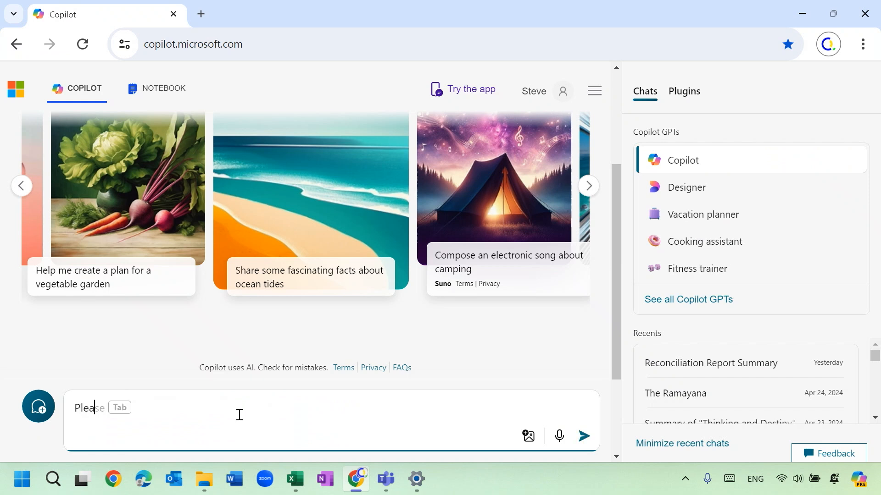
pyautogui.write('se write a ')
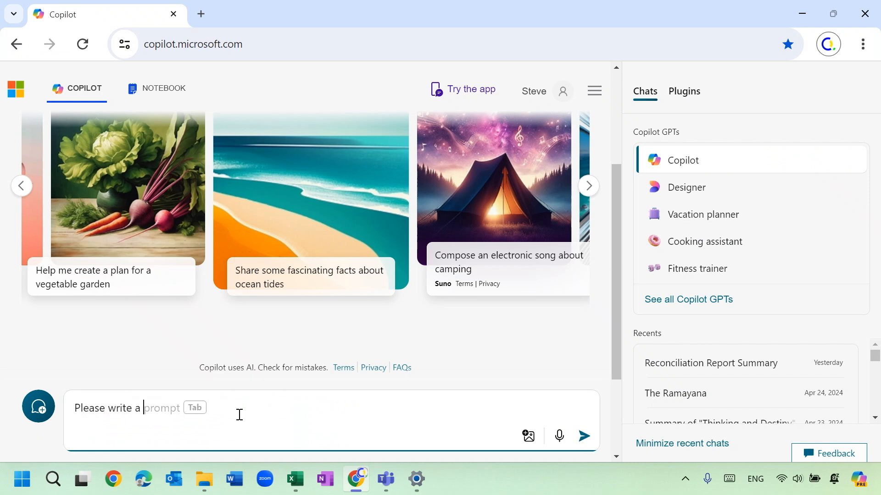
pyautogui.write('deailed summa')
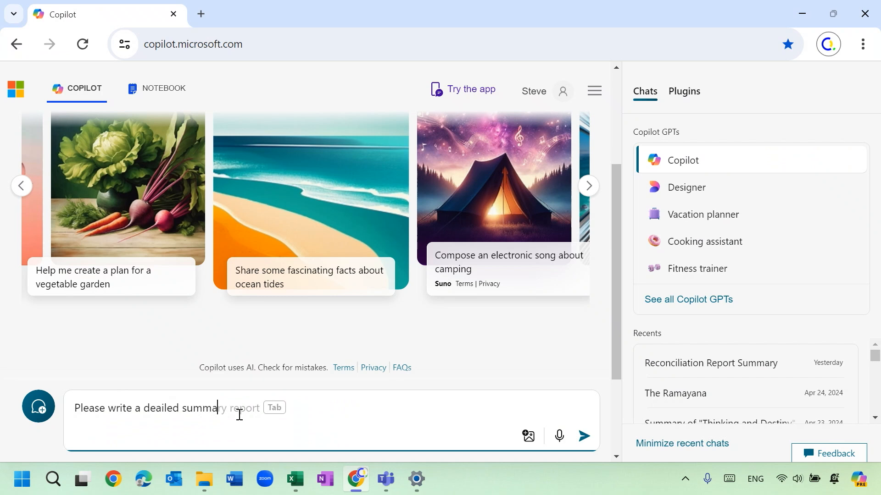
pyautogui.write('ry report based on the ')
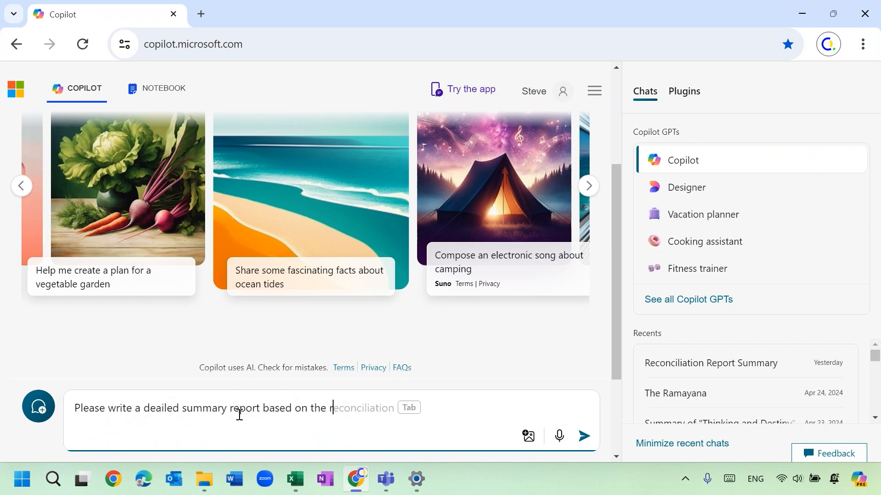
pyautogui.write('reconciili')
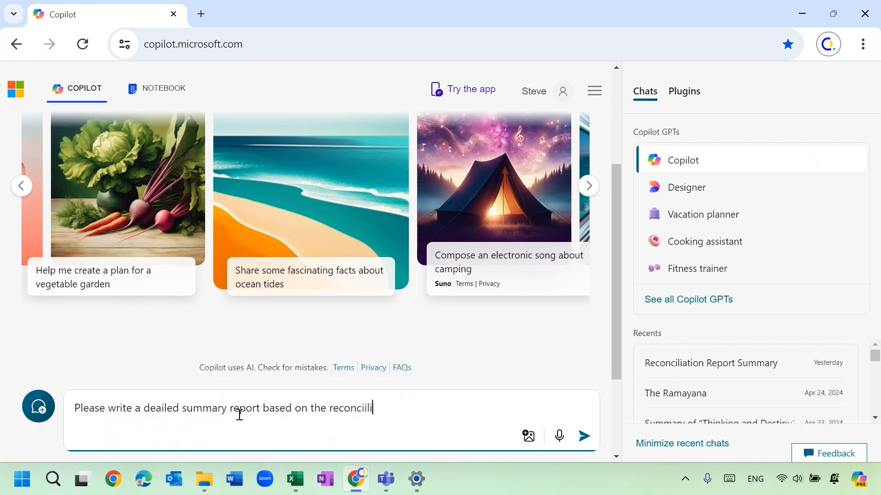
pyautogui.write('ation repot I')
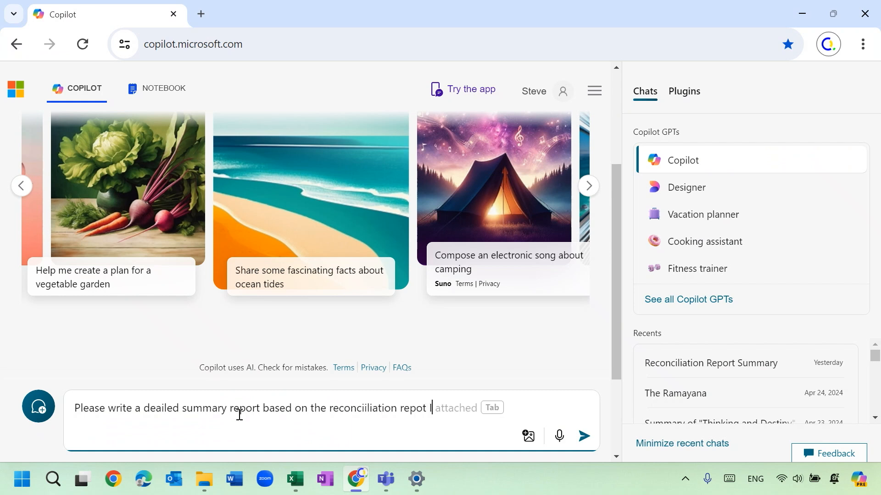
pyautogui.write(' attached. Tha')
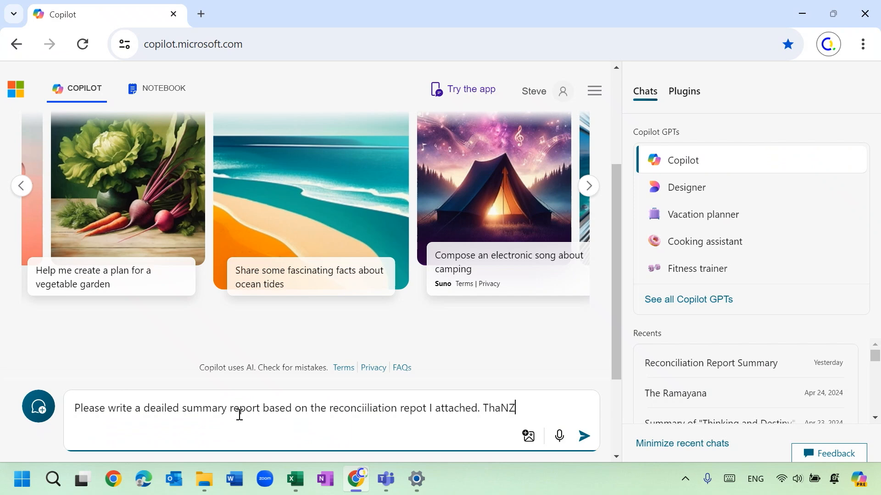
pyautogui.write('nks.')
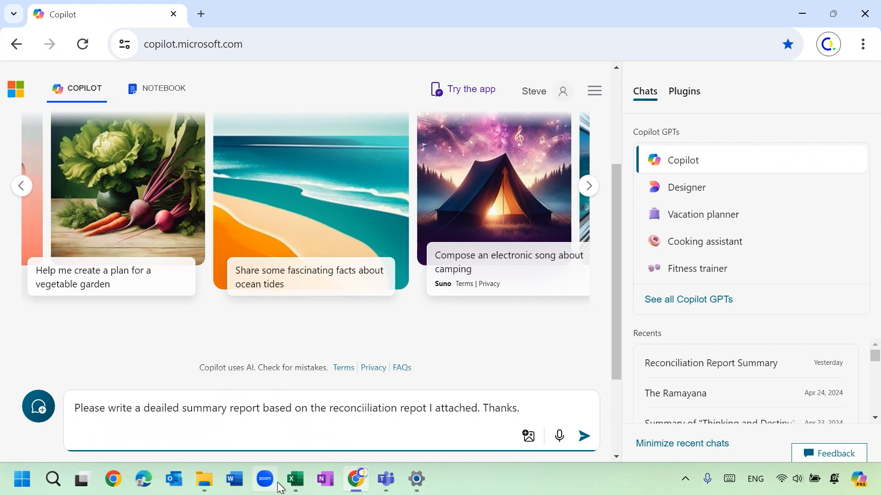
# - Copy the whole Reconciliation Report in Excel, from its title through the Grand Total row, and paste it below the Copilot chat prompt
pyautogui.click(294, 485)
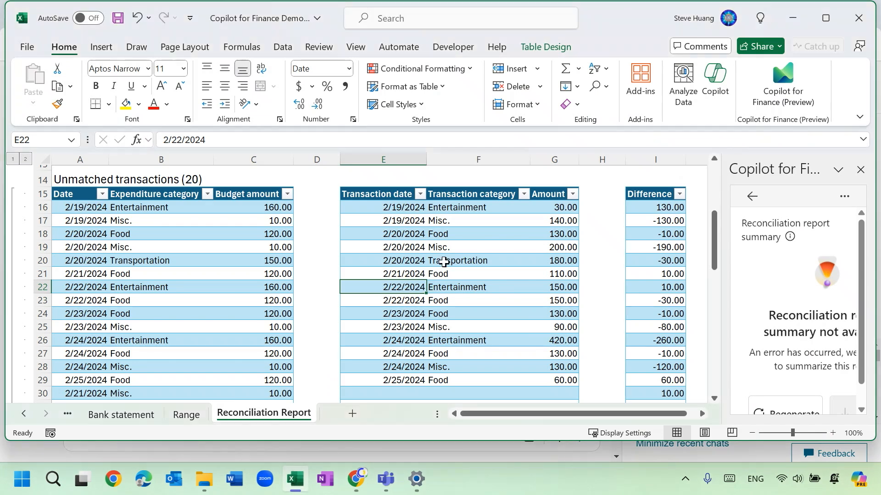
pyautogui.scroll(5, 349, 260)
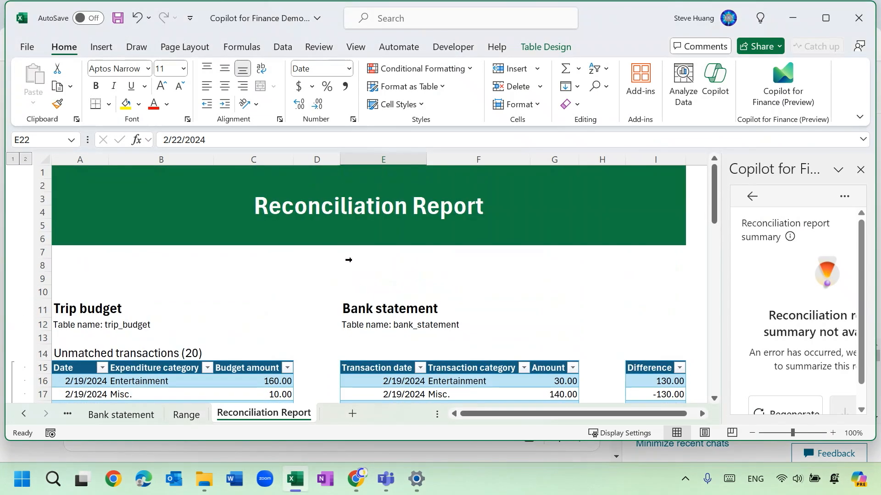
pyautogui.click(66, 171)
pyautogui.moveTo(66, 171); pyautogui.dragTo(551, 346)
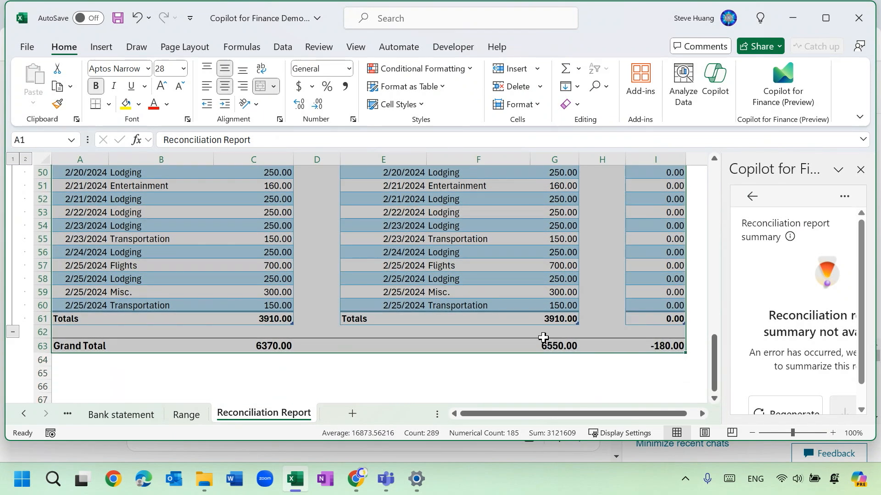
pyautogui.hotkey('ctrl', 'c')
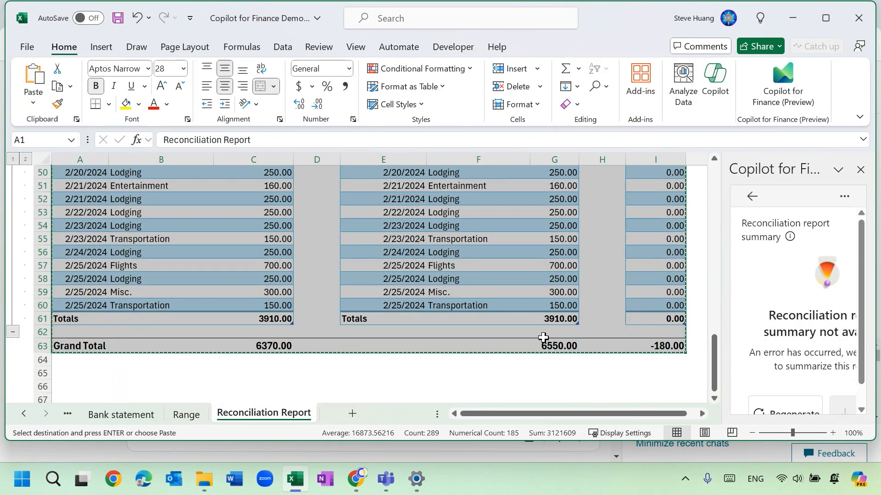
pyautogui.click(365, 483)
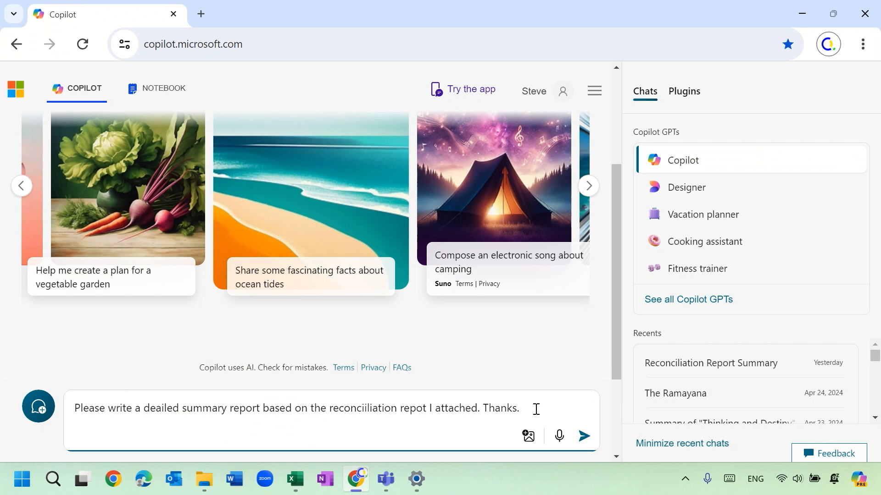
pyautogui.hotkey('ctrl', 'v')
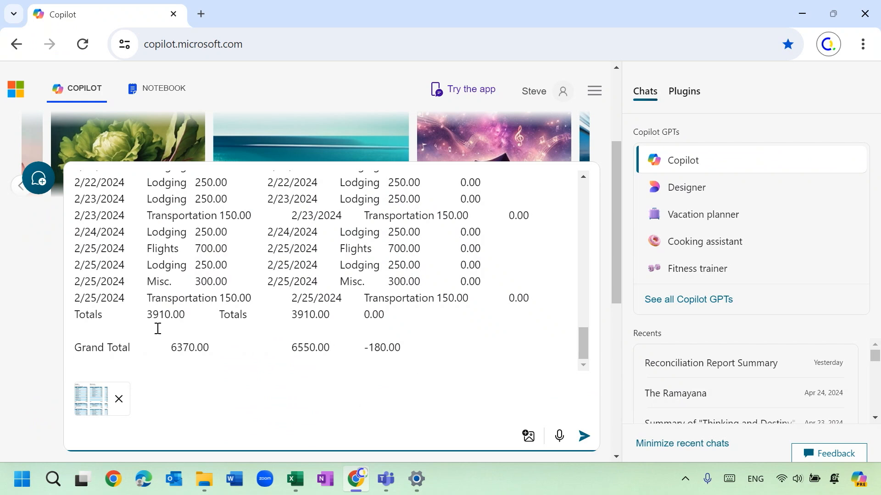
# - Delete the pasted report text from the prompt, keeping the request and the image attachment, and send it to Copilot
pyautogui.scroll(5, 371, 362)
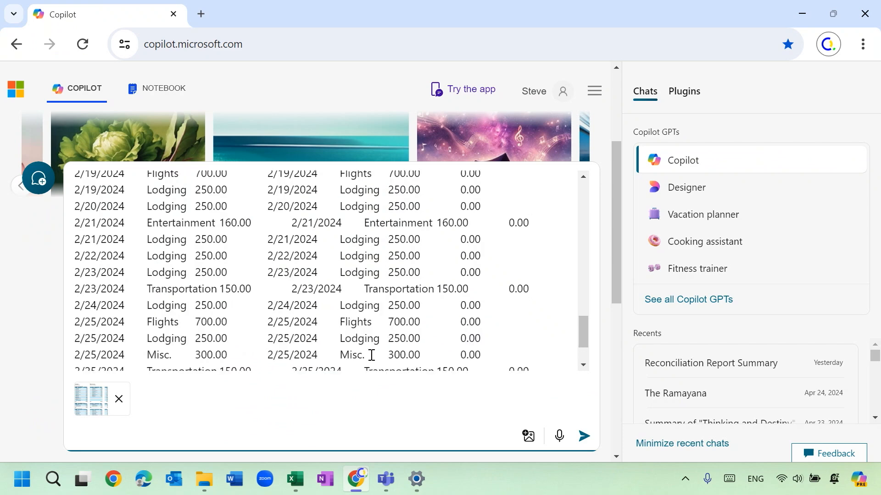
pyautogui.scroll(10, 370, 353)
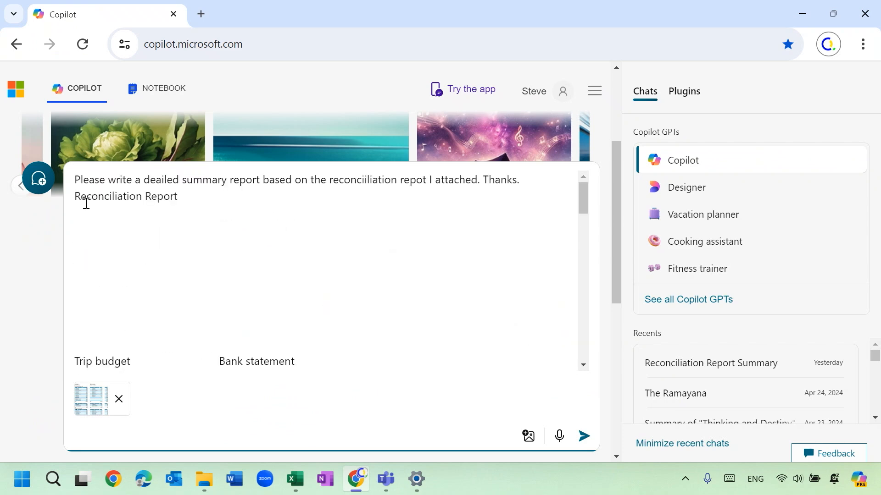
pyautogui.moveTo(80, 198); pyautogui.dragTo(150, 200)
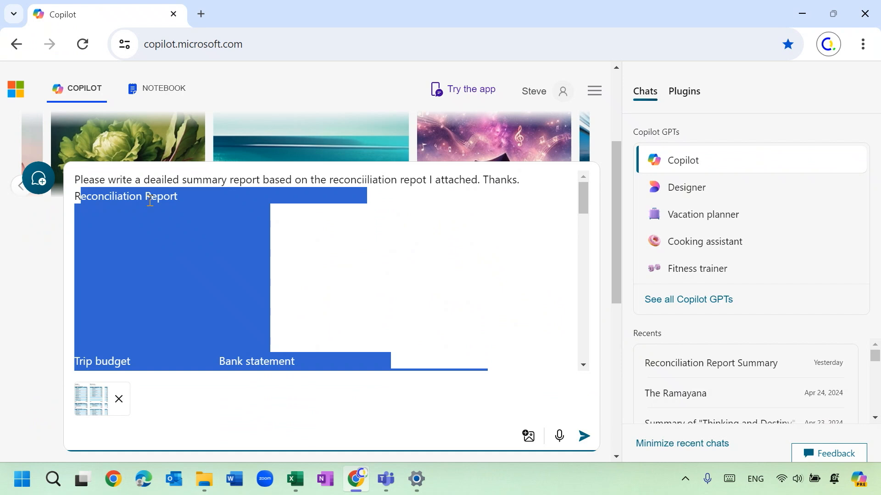
pyautogui.press('BackSpace')
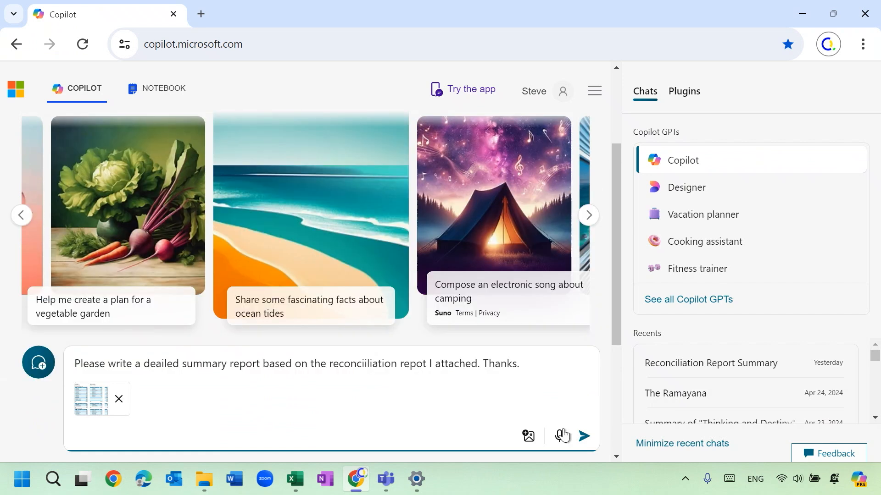
pyautogui.click(584, 436)
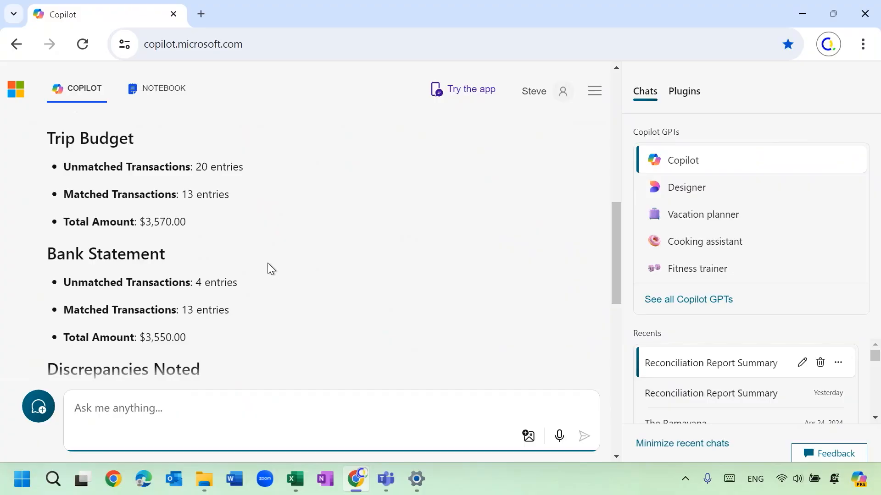
# - Read Copilot's summary report from the Trip Budget section through the discrepancies and recommendations to the Conclusion
pyautogui.scroll(-3, 274, 297)
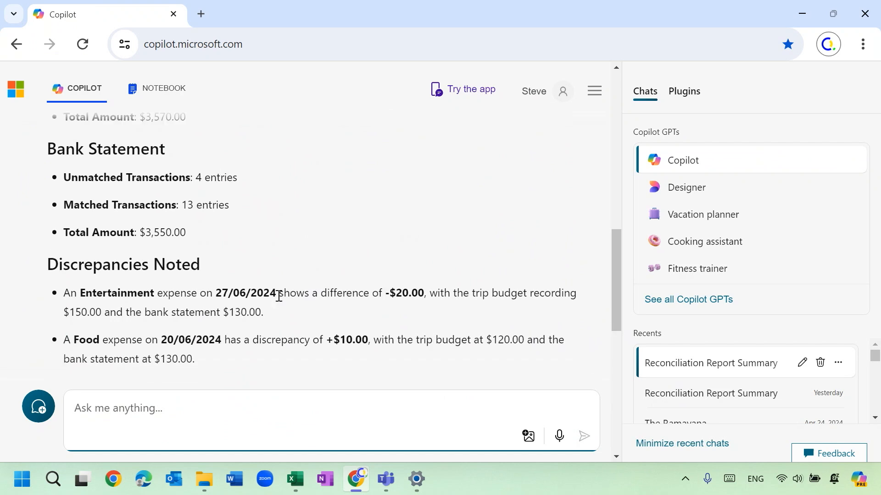
pyautogui.scroll(-4, 287, 296)
pyautogui.scroll(-5, 291, 299)
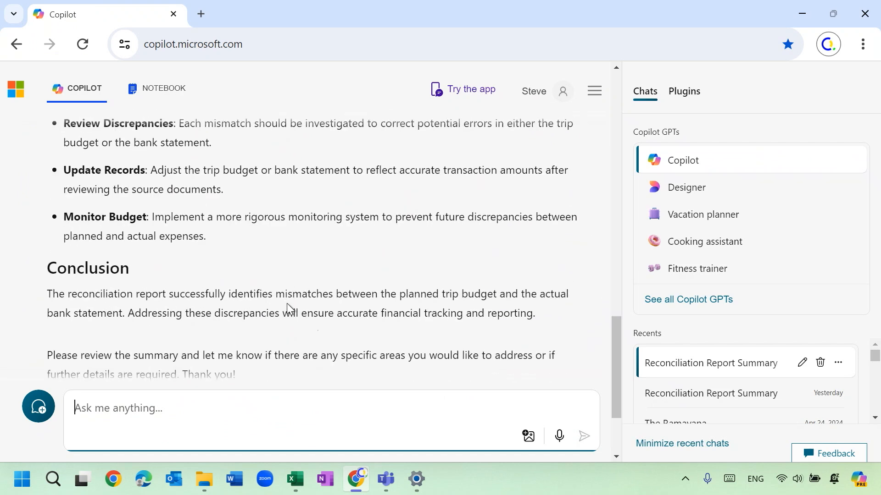
# - Switch back to the Reconciliation Report in Excel, view the available add-ins, and return to the sheet at cell E65
pyautogui.click(297, 488)
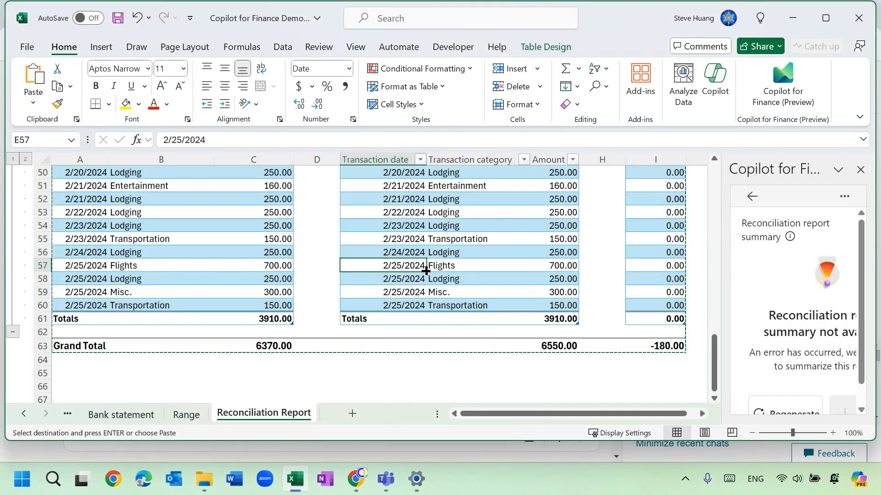
pyautogui.click(424, 270)
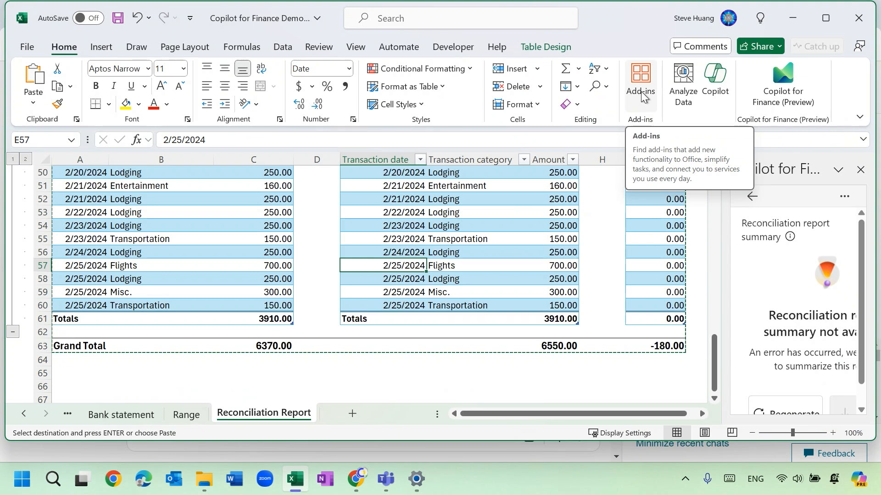
pyautogui.click(641, 85)
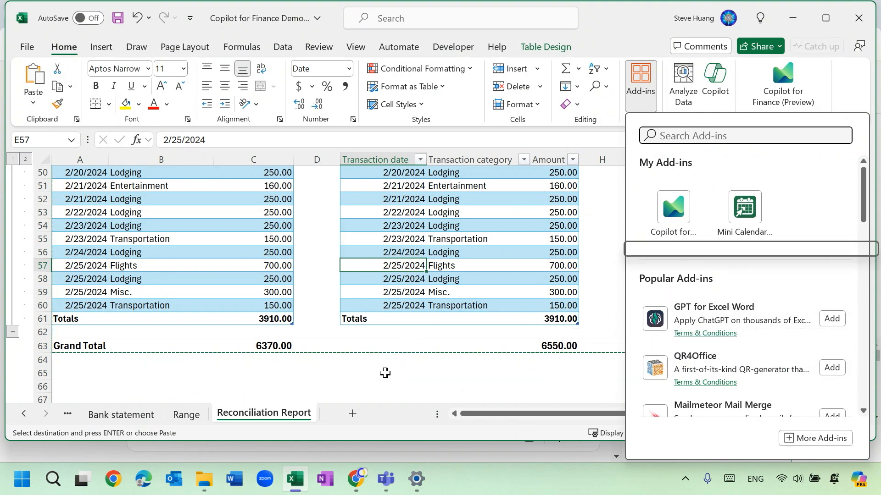
pyautogui.click(385, 373)
pyautogui.click(384, 373)
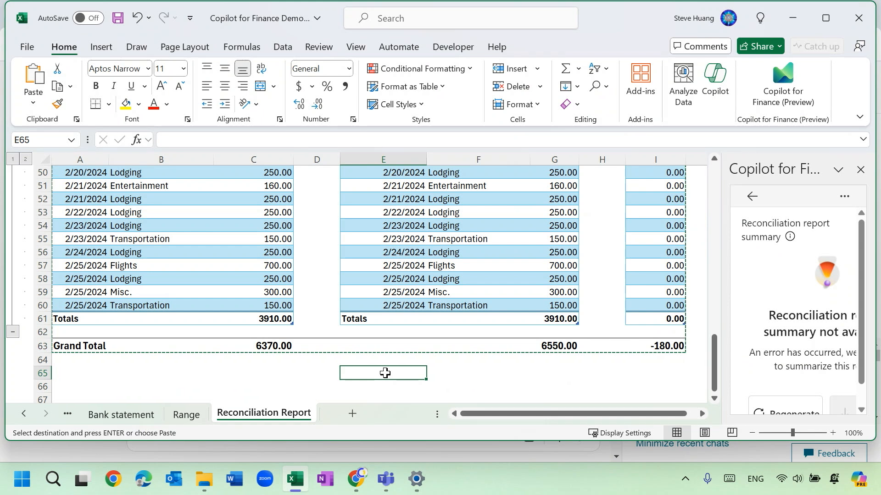